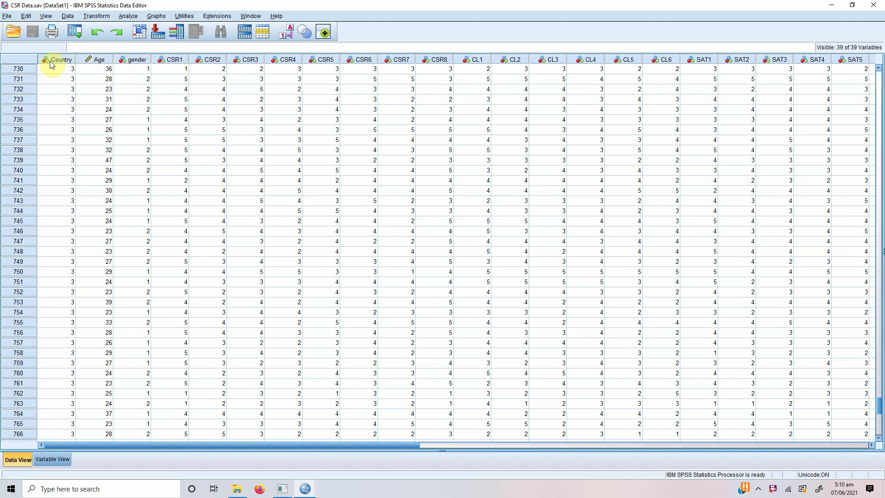
- In Variable View, review Country's value labels: 1 China, 2 Pakistan, 3 Italy
scroll(51, 143, up, 19)
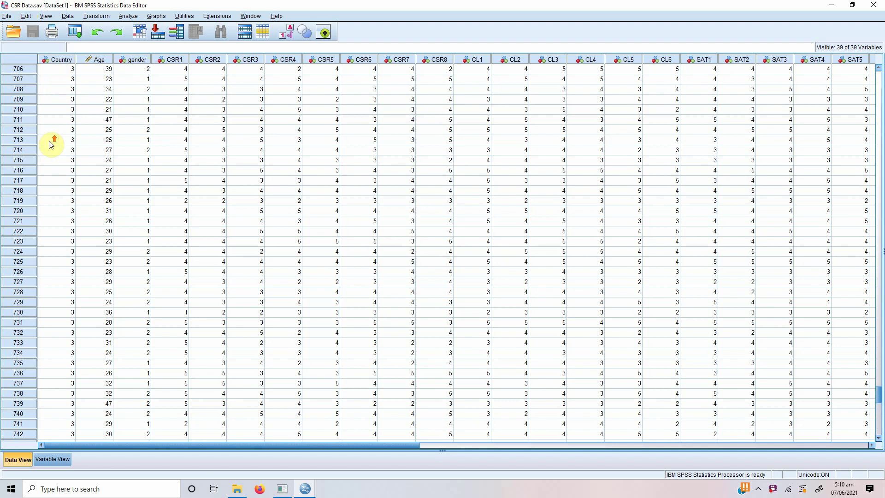
click(52, 459)
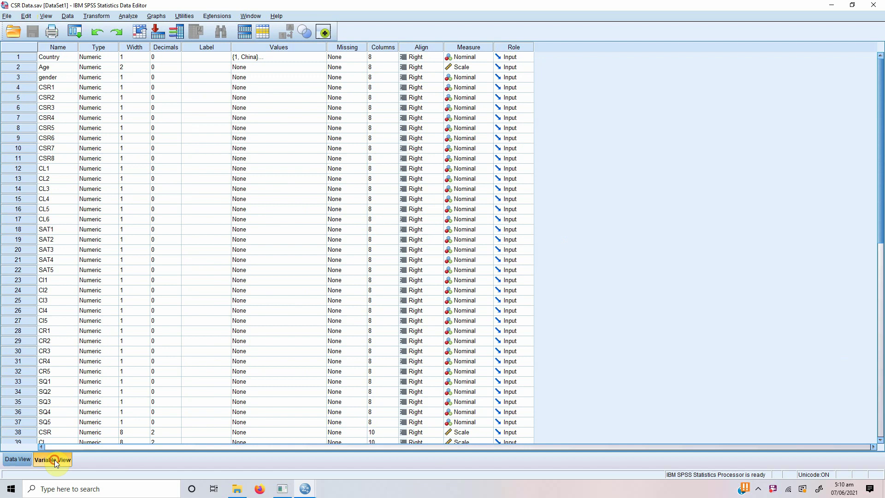
click(321, 56)
click(392, 231)
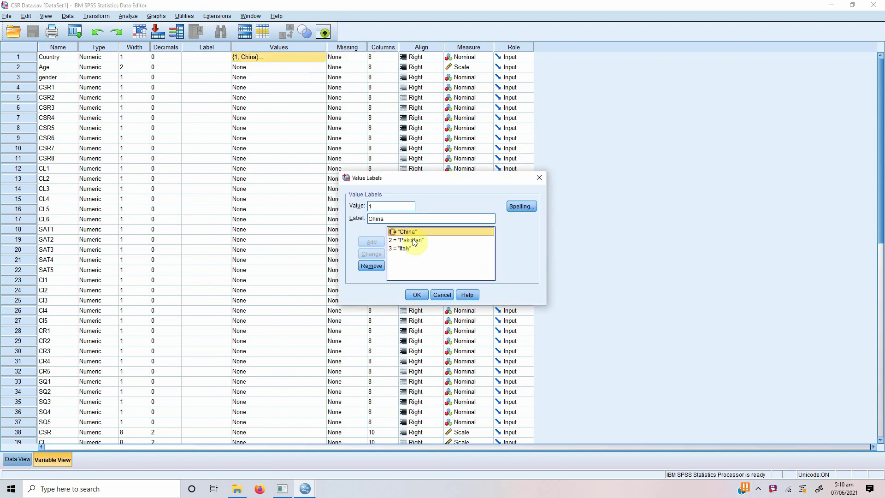
click(413, 241)
click(413, 251)
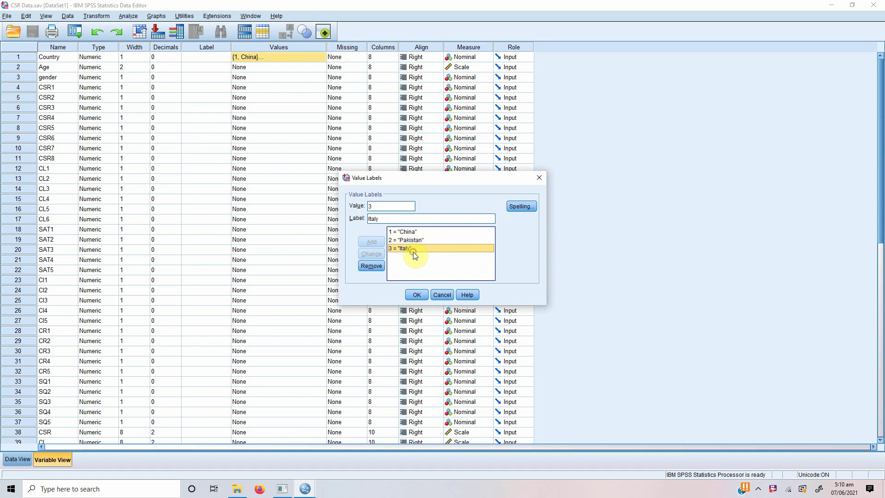
click(416, 294)
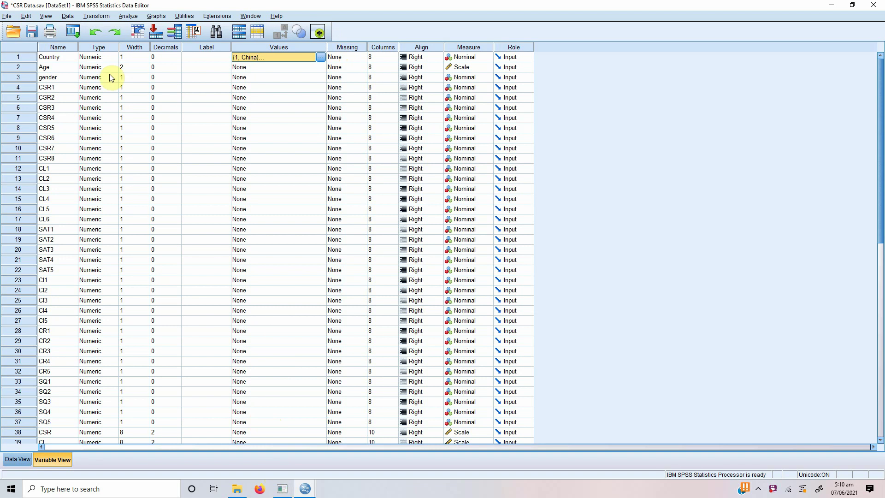
- Point out the CSR1, CL1 and SAT1 variables, then recheck Country's value labels unchanged
click(65, 89)
click(63, 168)
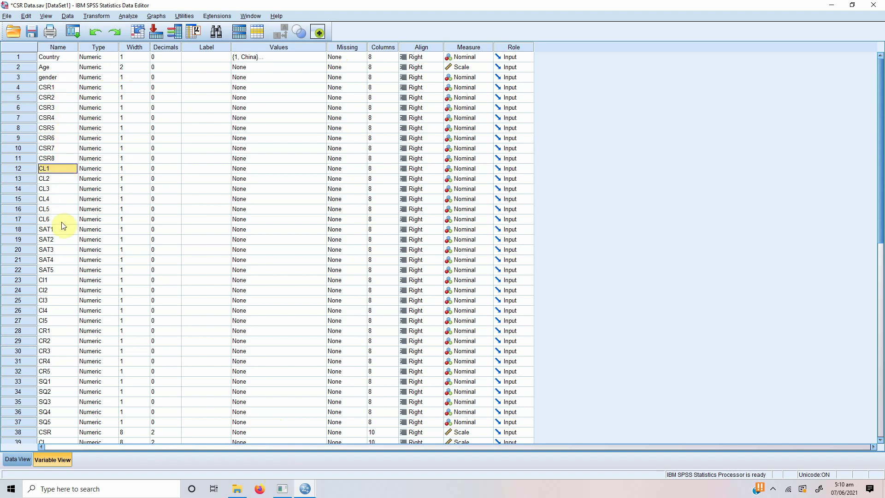
click(62, 231)
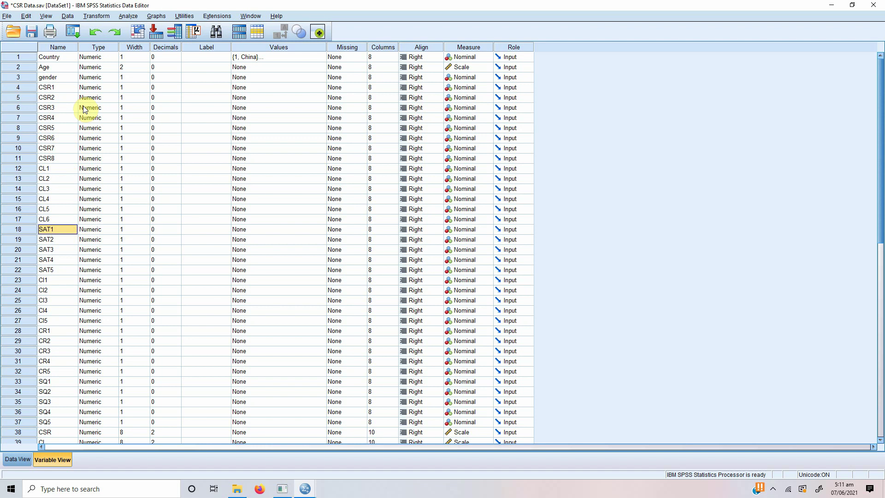
click(67, 59)
click(278, 60)
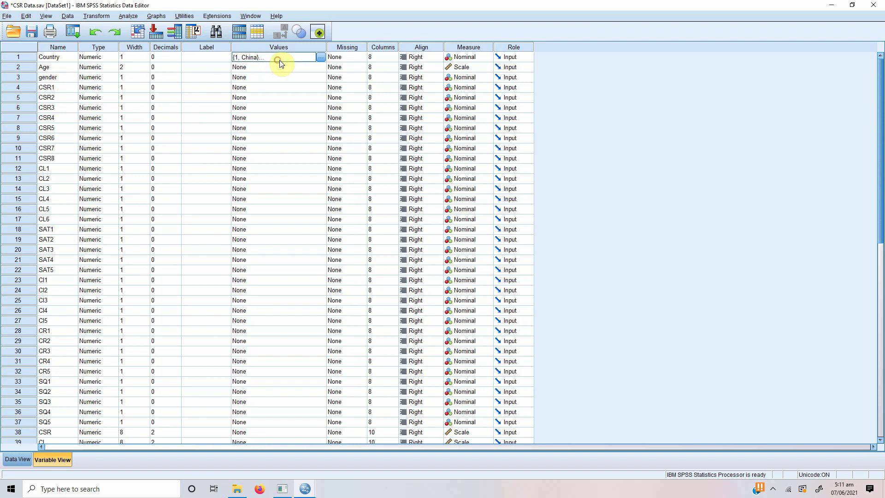
click(322, 57)
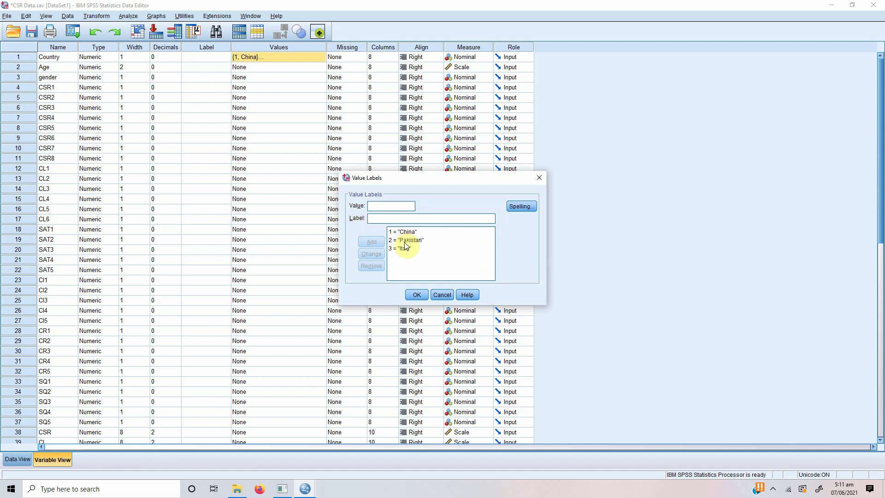
click(411, 294)
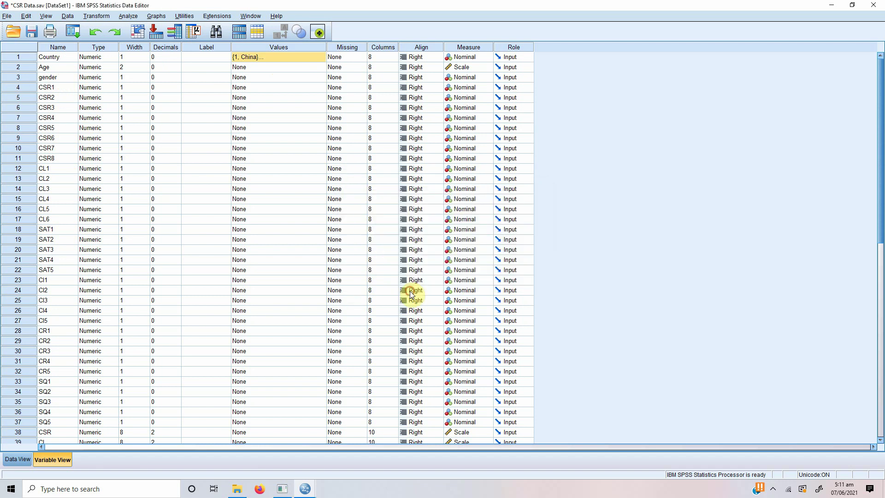
click(307, 60)
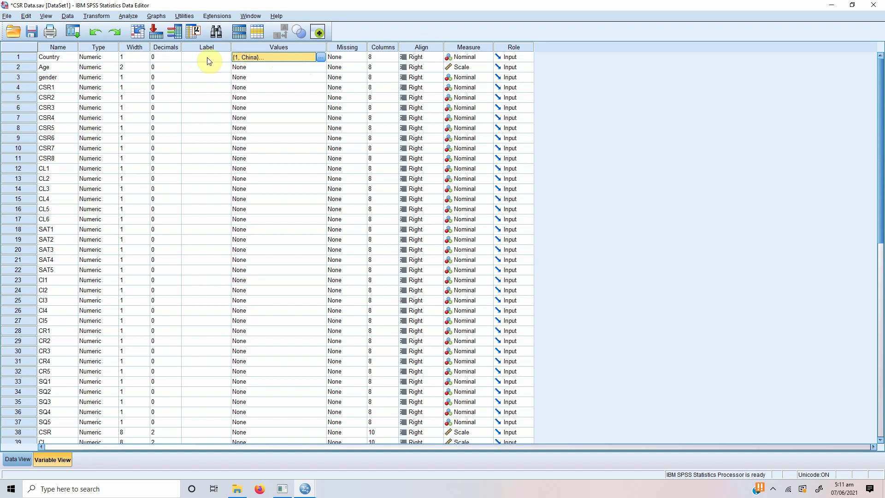
click(320, 57)
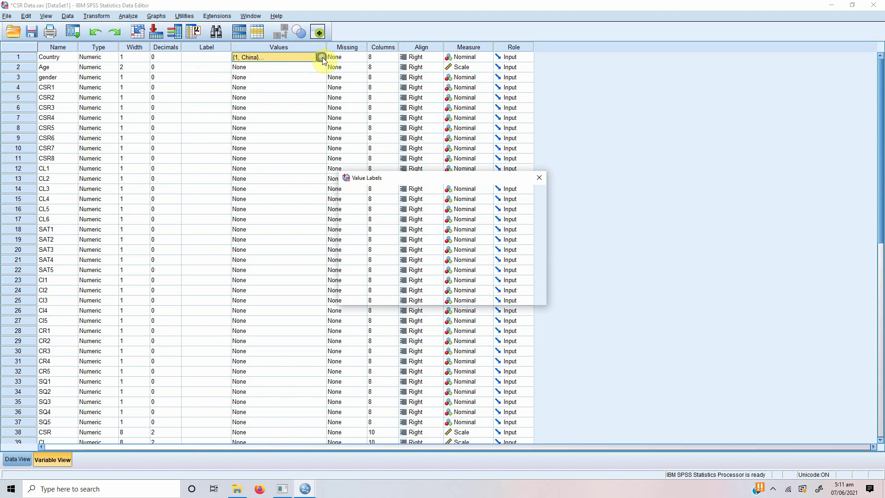
click(408, 232)
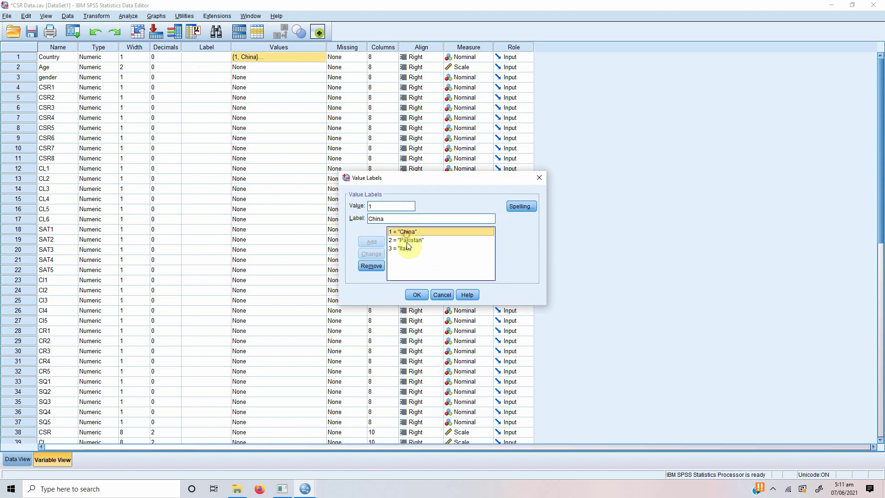
click(405, 240)
click(406, 248)
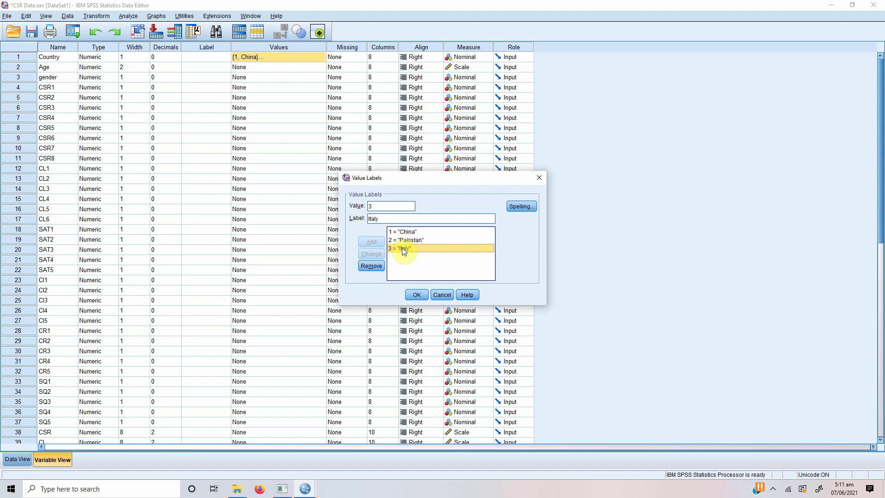
click(413, 233)
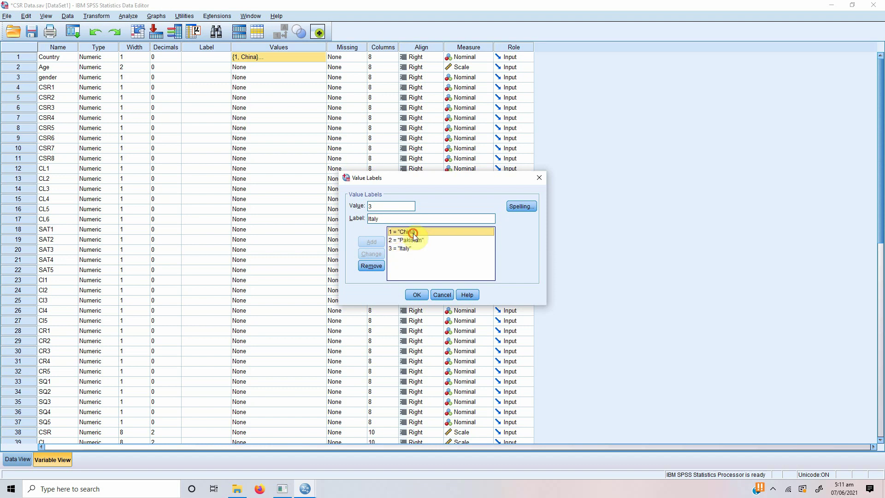
click(413, 240)
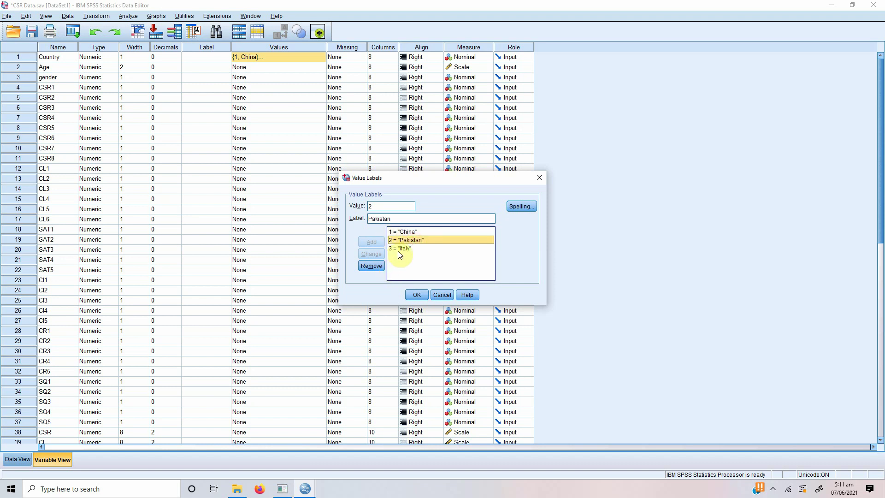
click(399, 249)
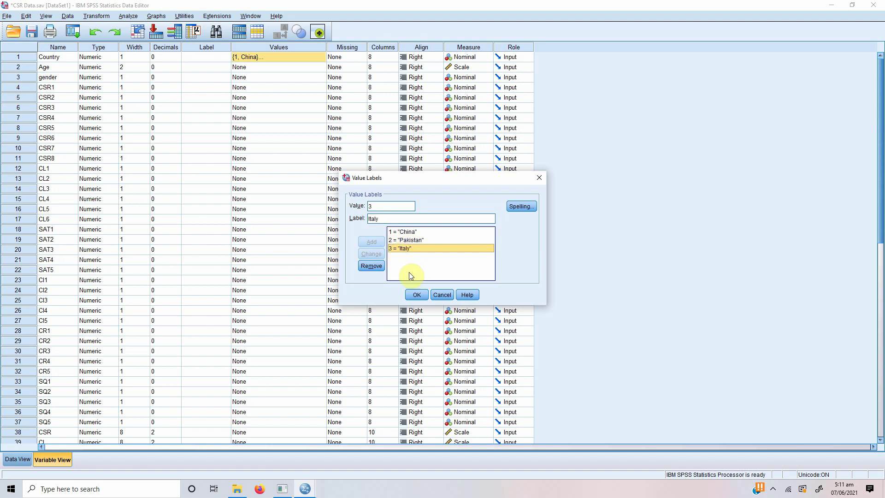
click(415, 295)
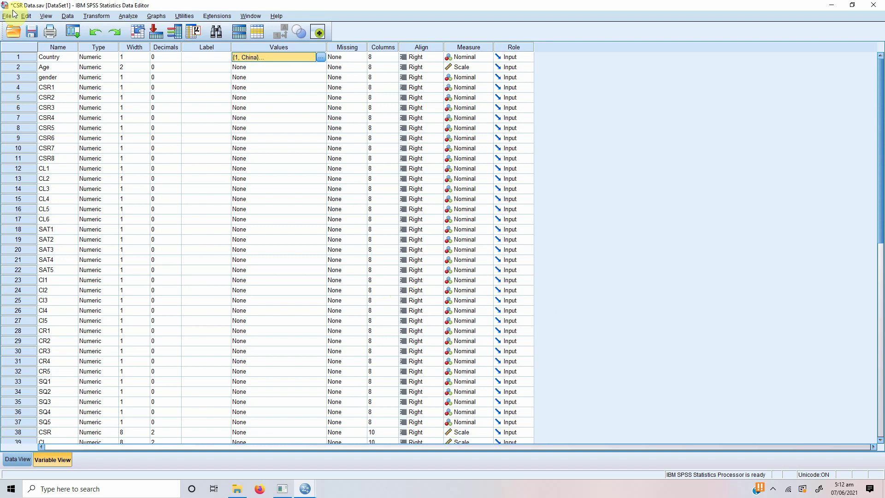
click(308, 489)
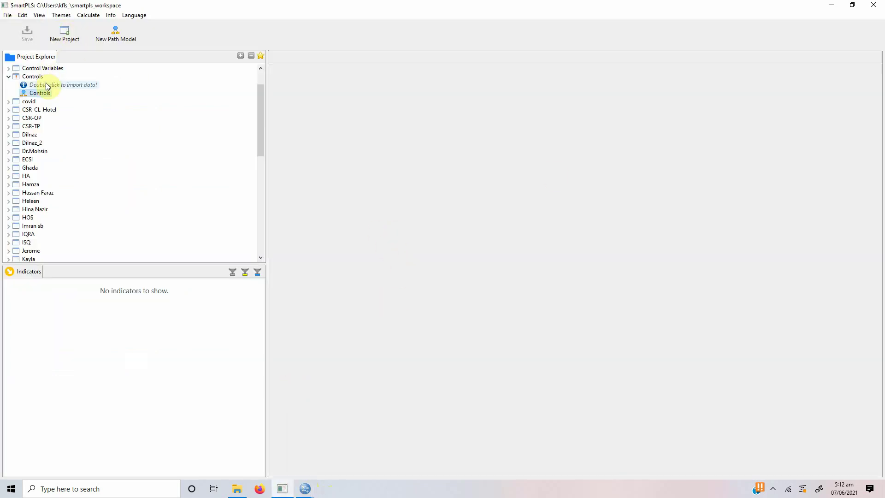
mouse_move(305, 489)
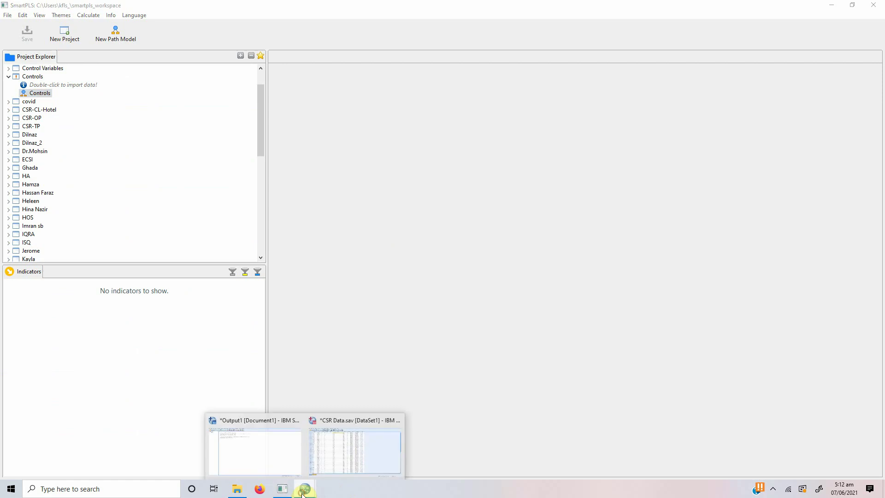
click(347, 448)
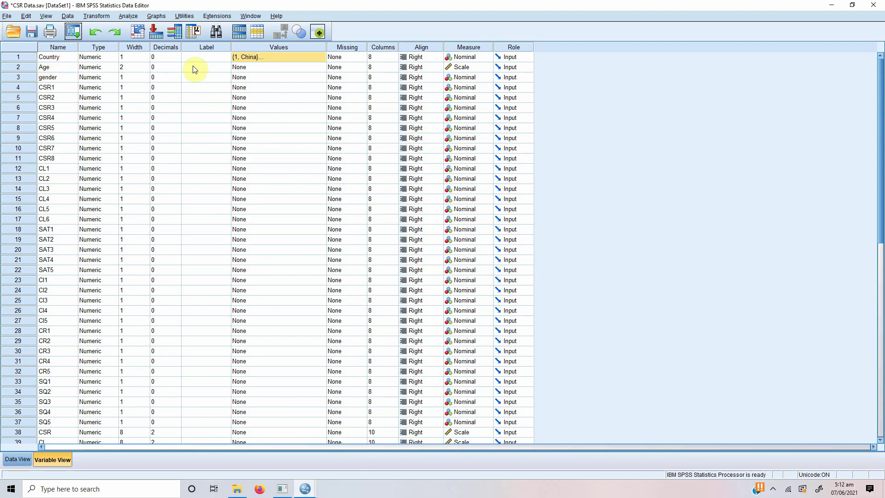
- Dummy-code Country via Transform > Create Dummy Variables with the root name 'Country'
click(15, 56)
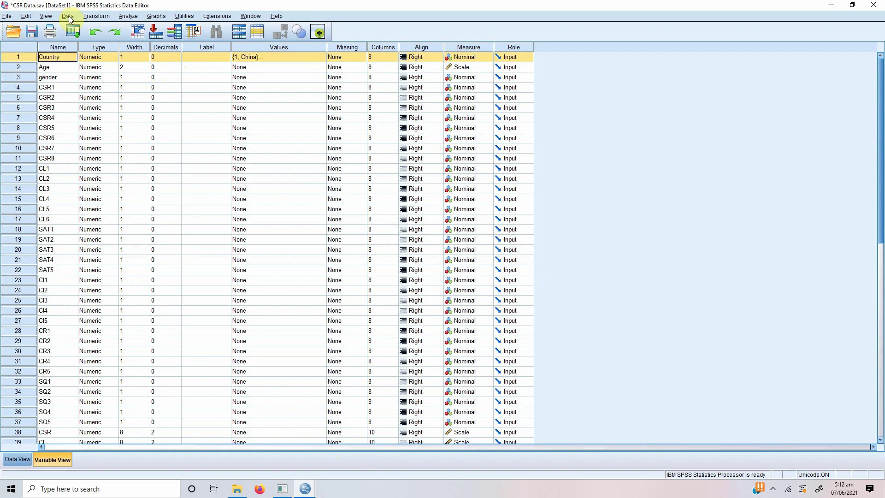
click(85, 16)
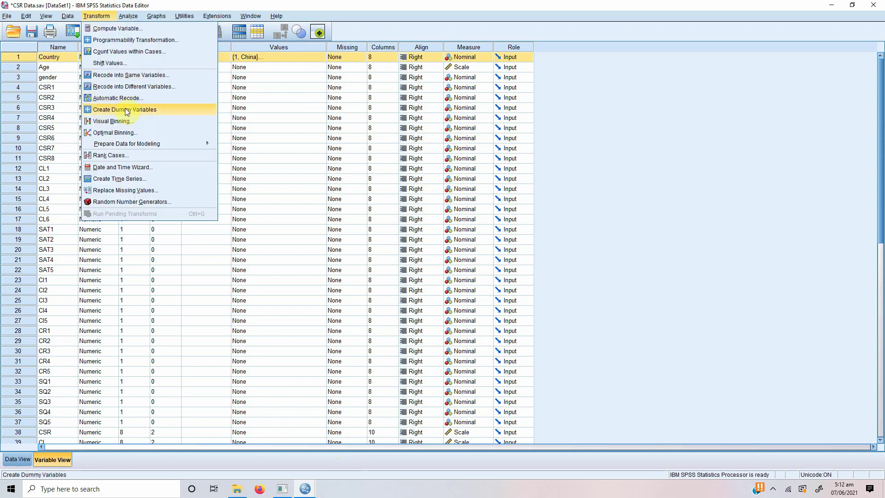
click(182, 109)
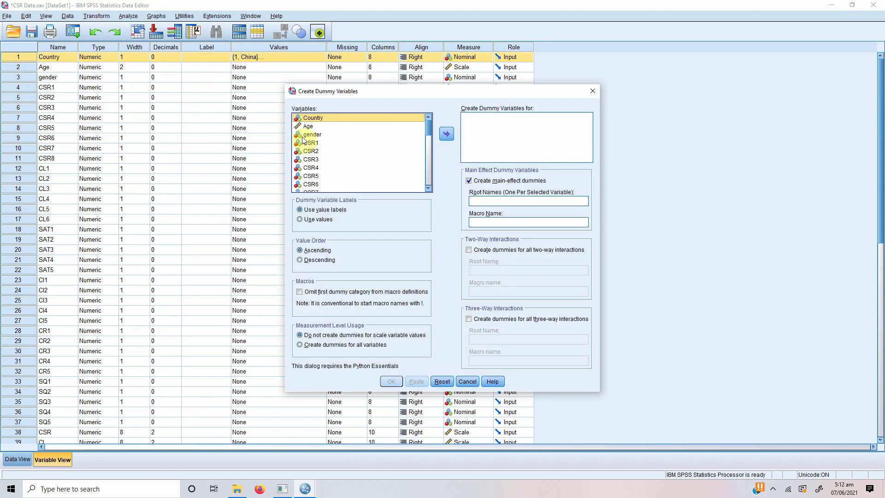
click(447, 137)
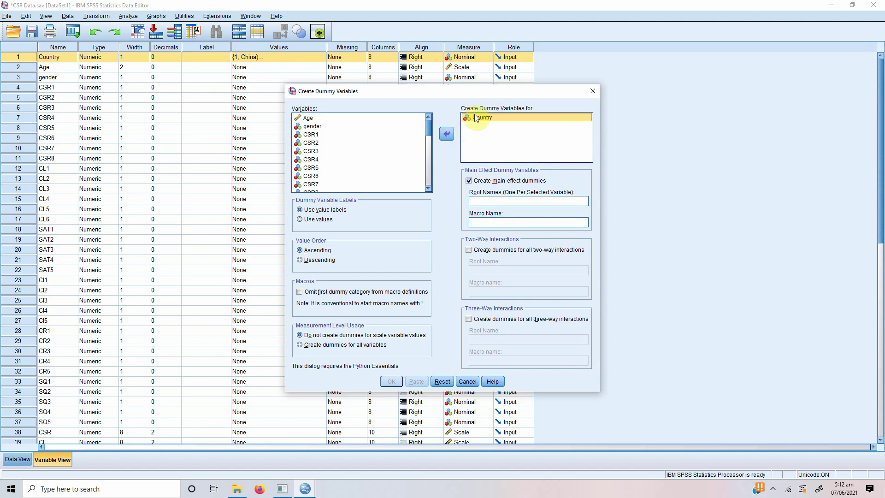
click(498, 202)
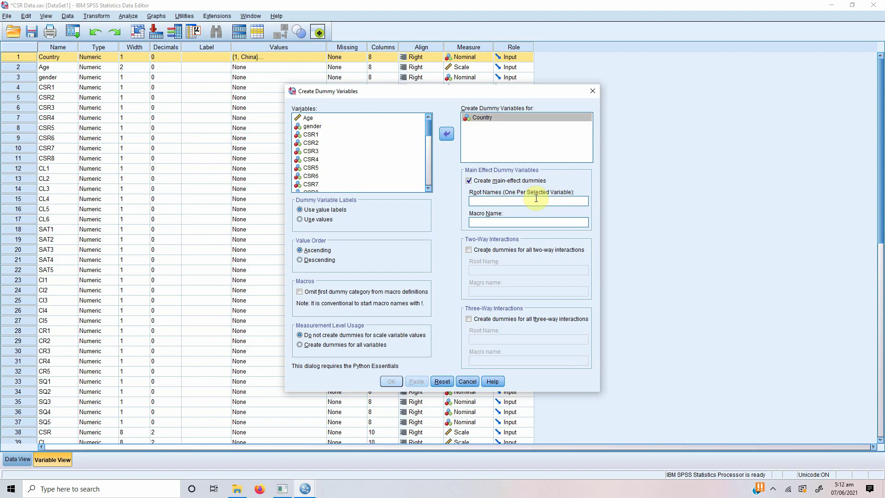
text(Country)
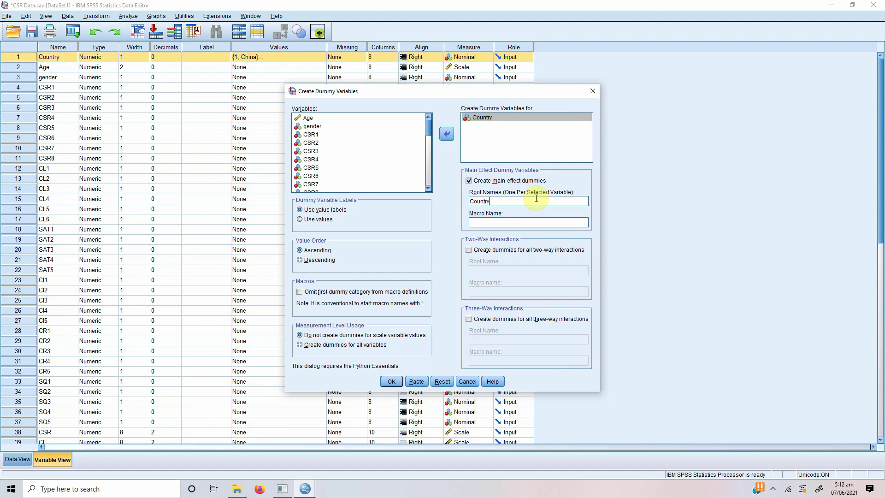
click(391, 382)
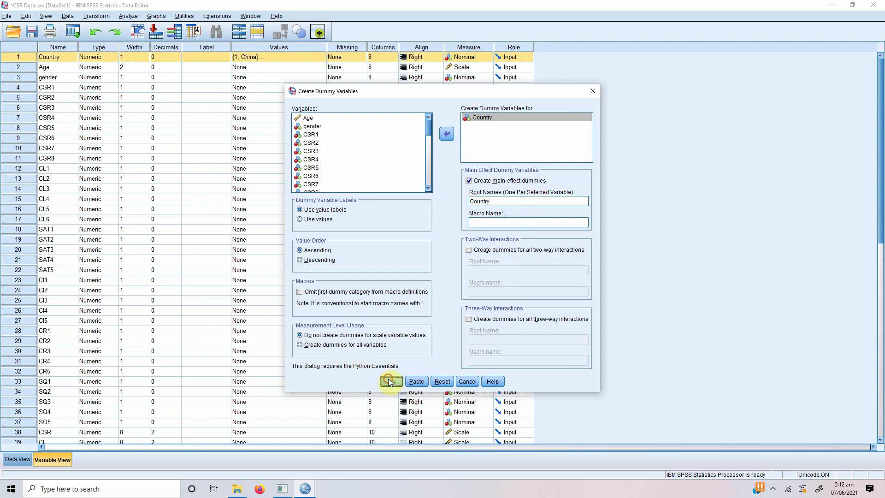
- Return to the Data Editor, scroll to the new dummy rows and widen the Name column
mouse_move(305, 489)
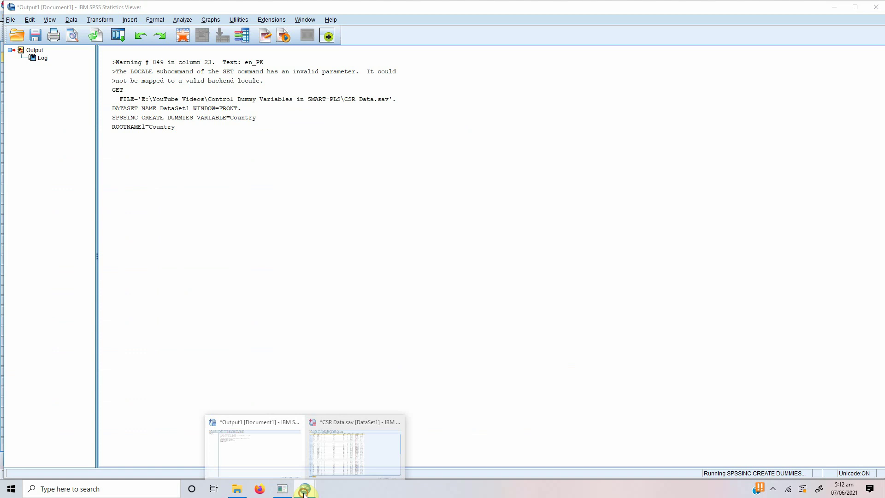
click(324, 430)
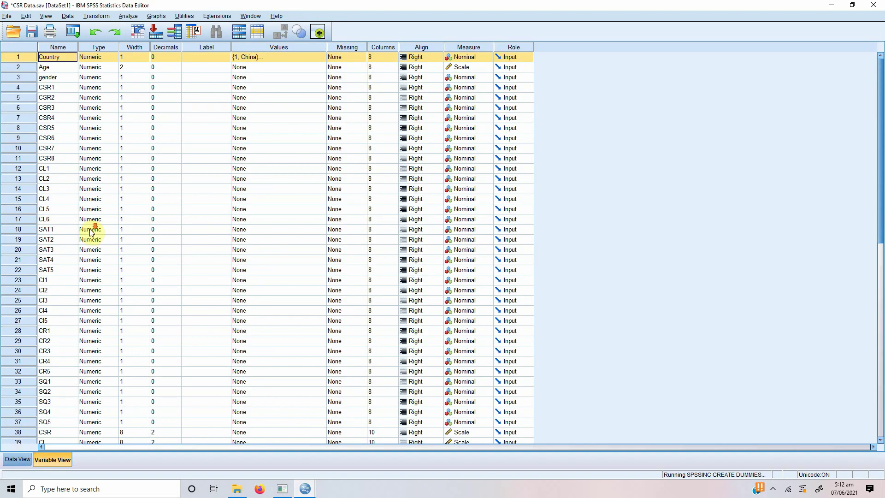
scroll(92, 233, down, 8)
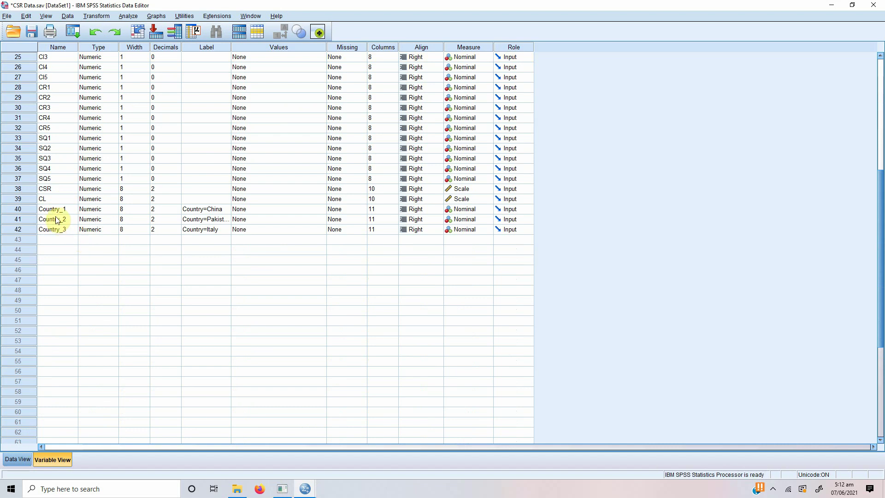
click(27, 209)
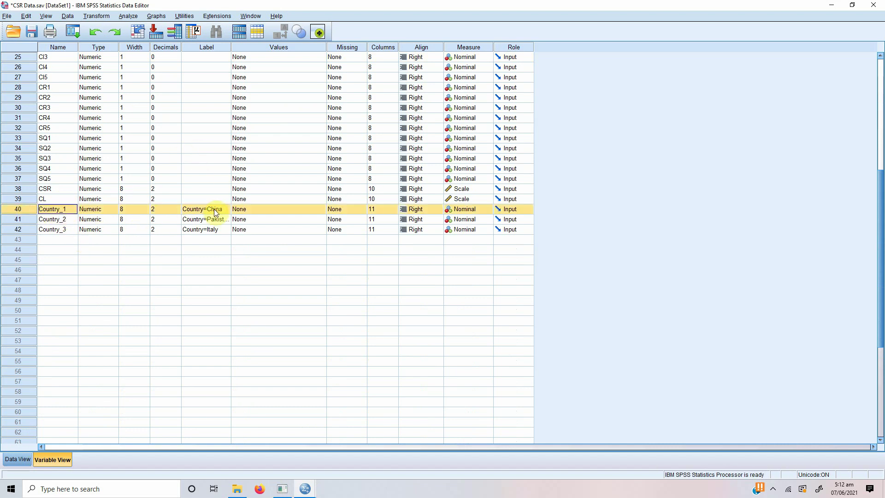
click(21, 219)
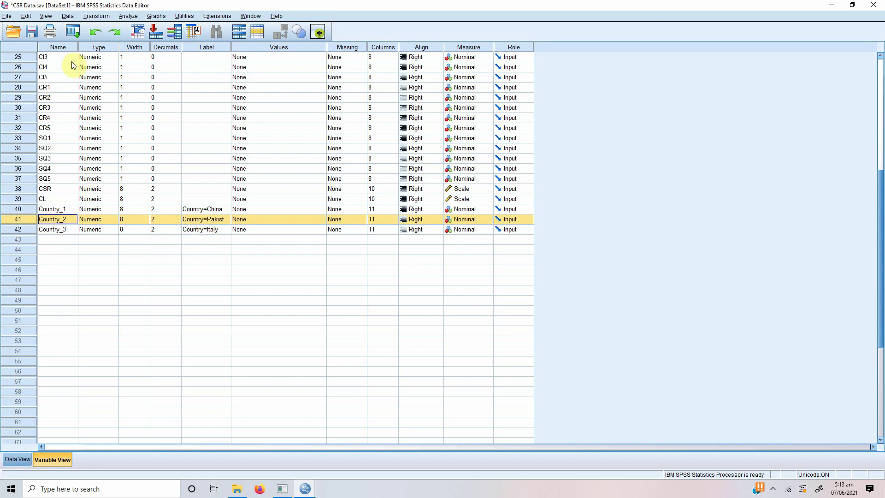
drag(78, 46, 105, 43)
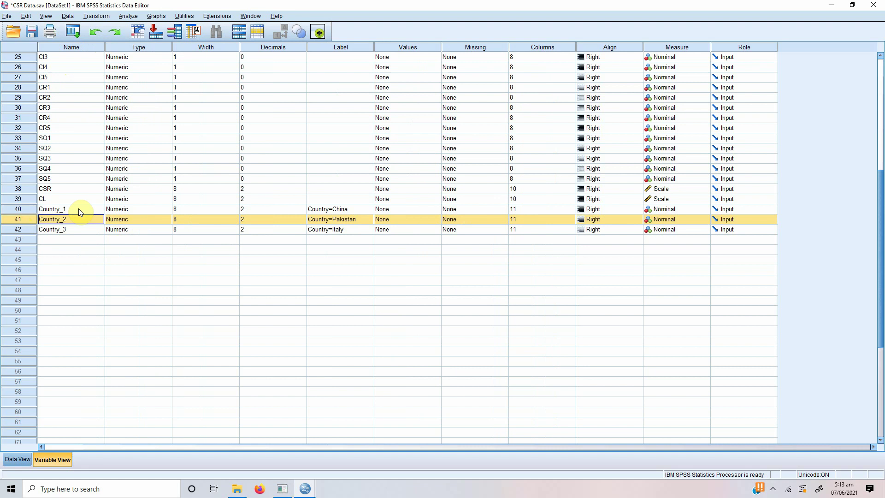
- Inspect the Country_1, Country_2 and Country_3 variable rows in Variable View
click(79, 209)
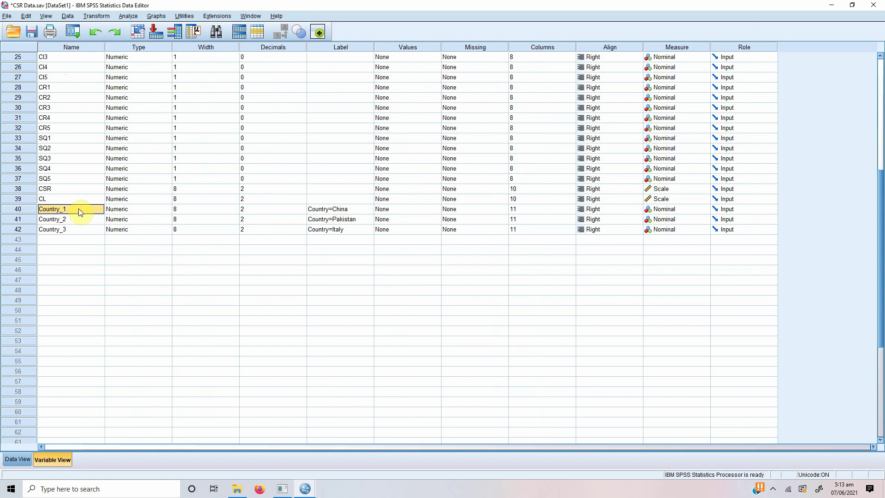
click(33, 208)
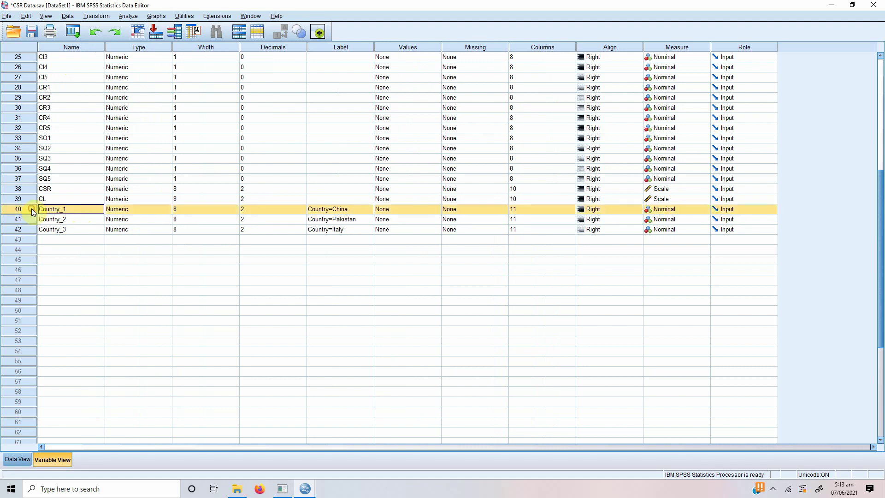
click(46, 223)
click(25, 229)
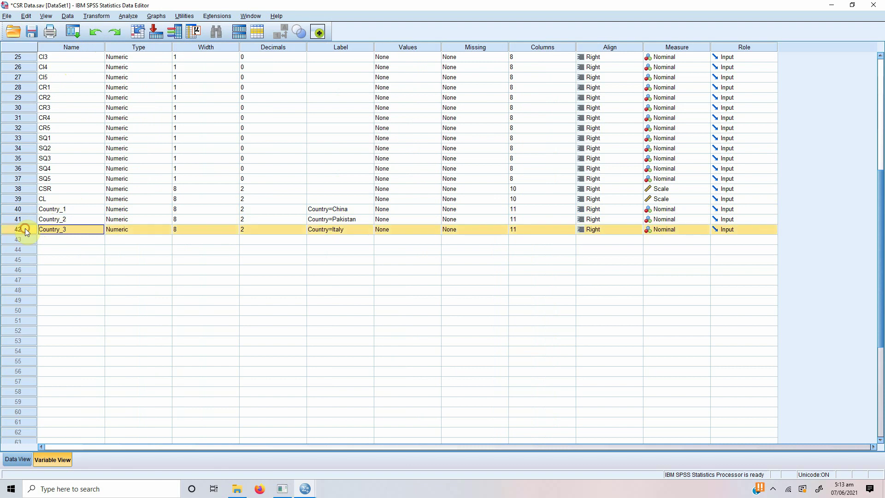
click(69, 213)
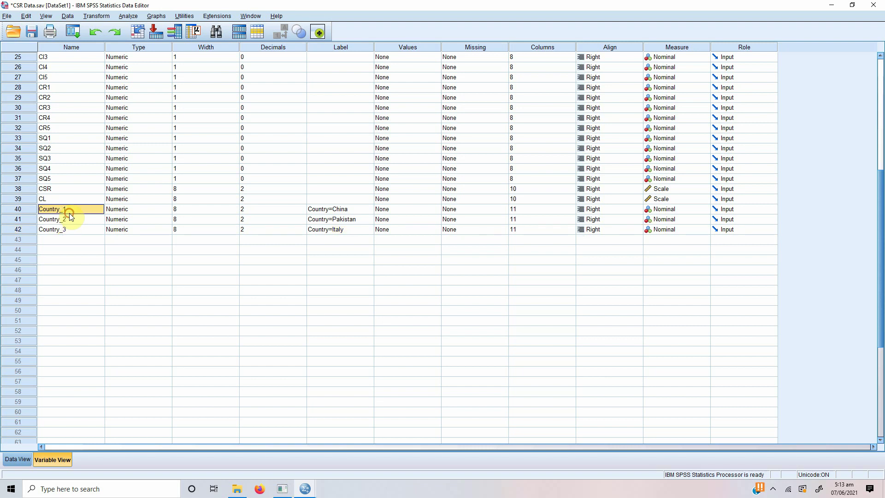
click(24, 213)
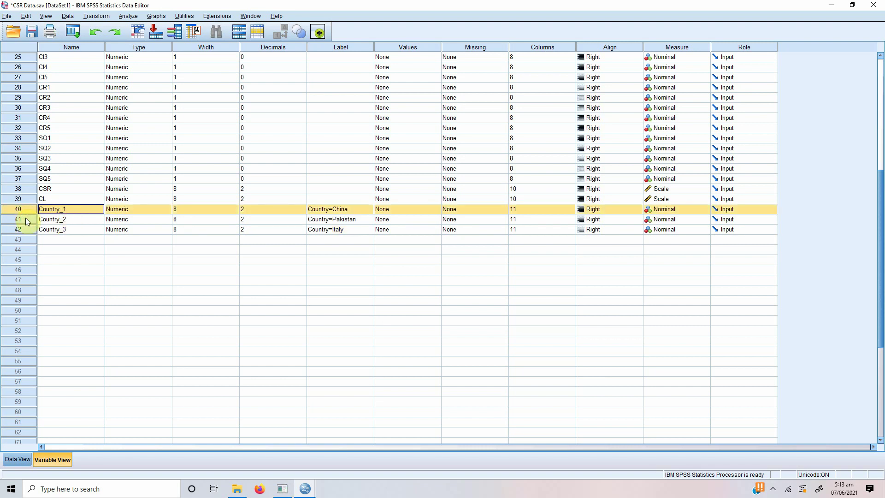
click(26, 218)
click(26, 228)
click(70, 212)
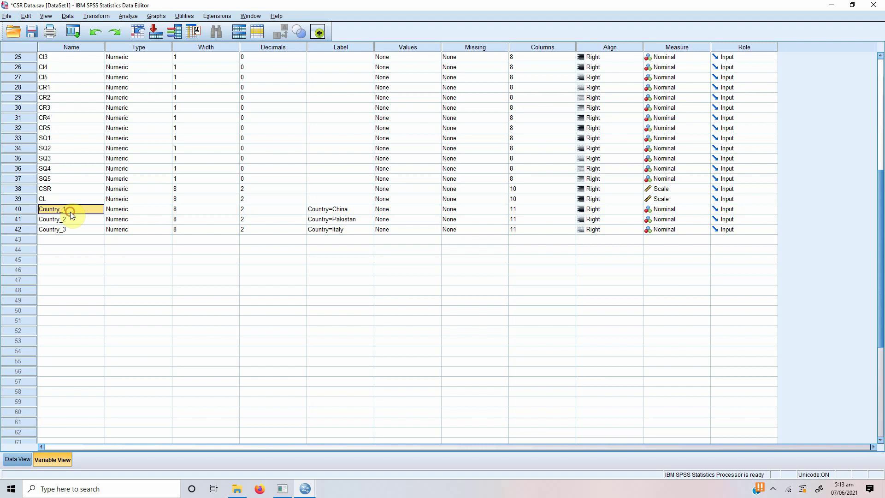
click(54, 238)
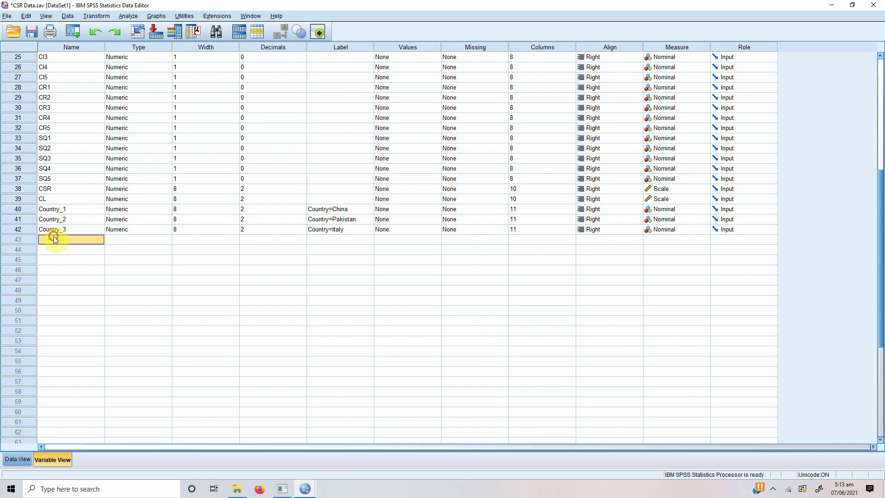
click(53, 228)
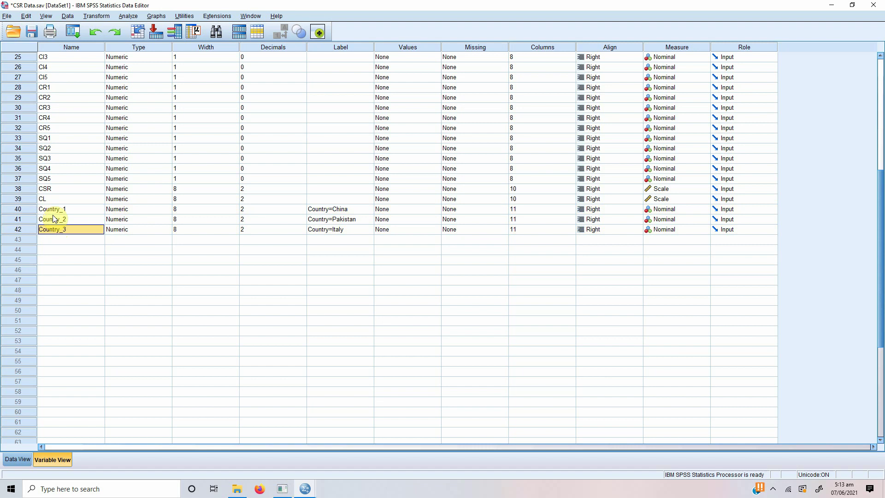
click(21, 209)
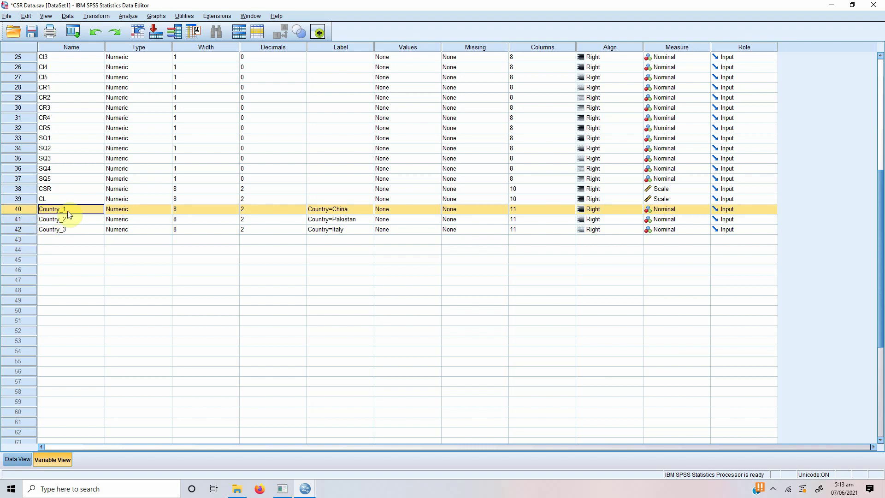
- Rename Country_1, Country_2 and Country_3 to Country_China, Country_Pakistan and Country_Italy
click(45, 223)
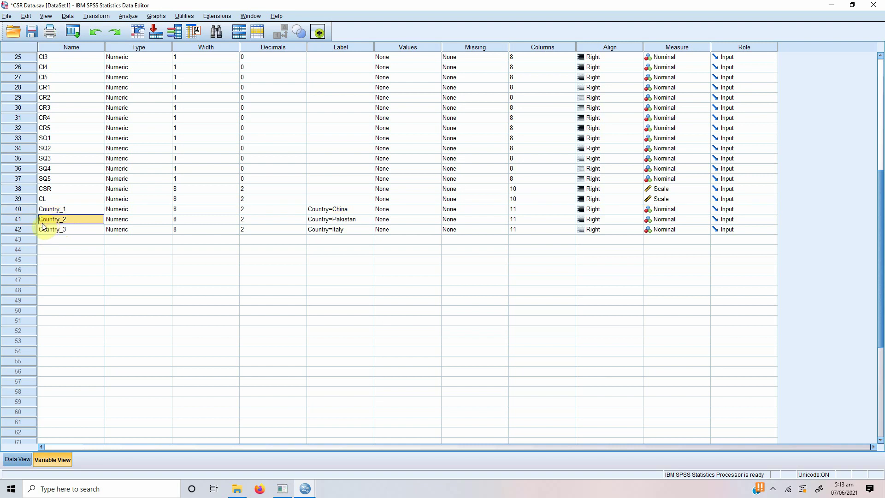
double_click(90, 208)
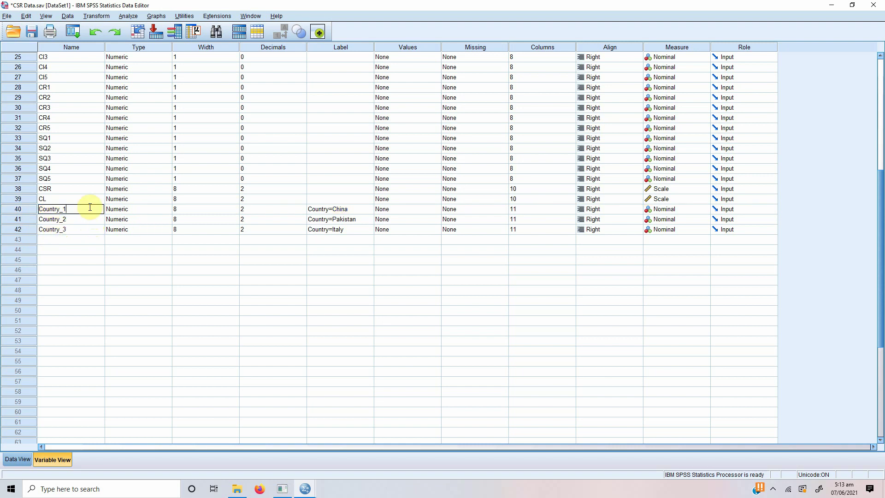
key(shift+Left)
text(China)
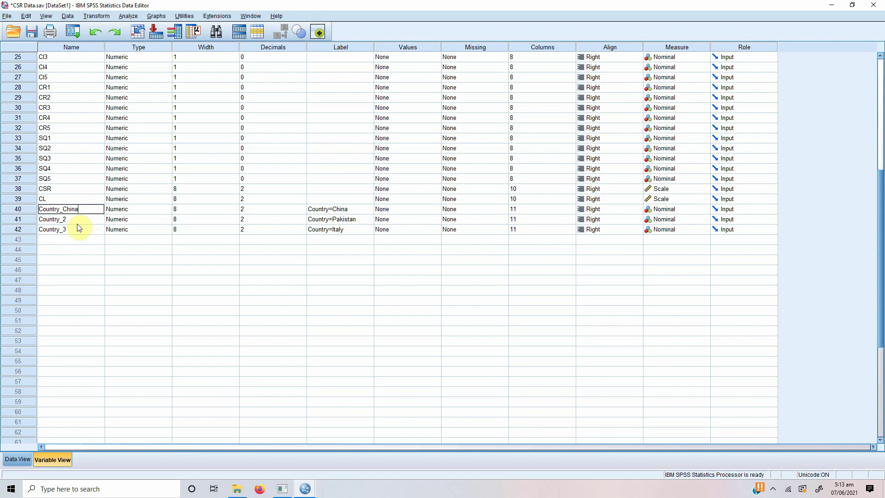
double_click(77, 223)
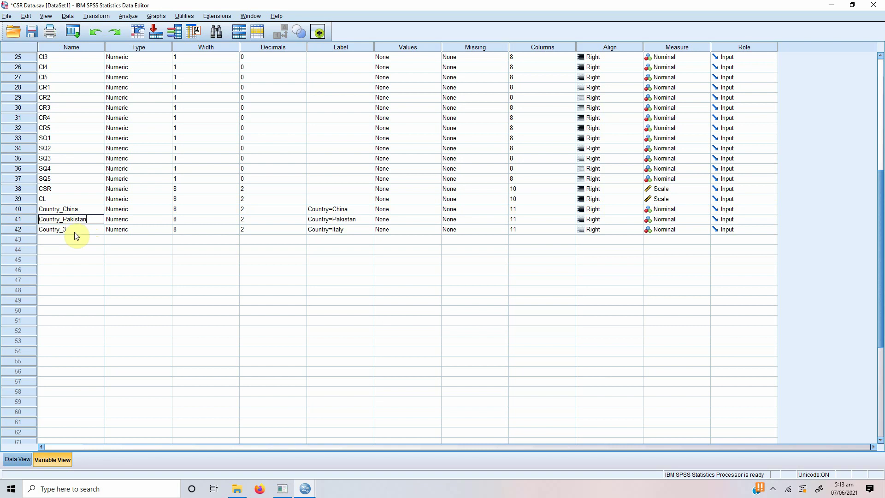
double_click(74, 233)
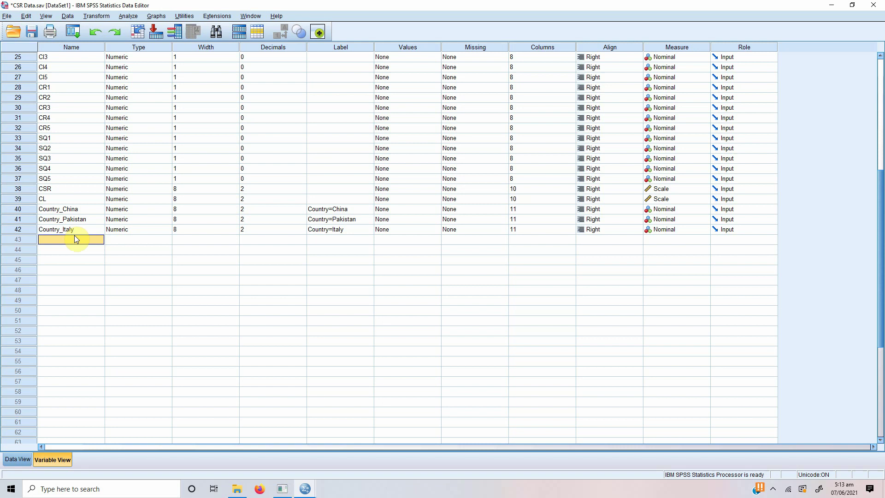
- In Data View, check row 655's Country_China, Country_Pakistan and Country_Italy values
click(10, 460)
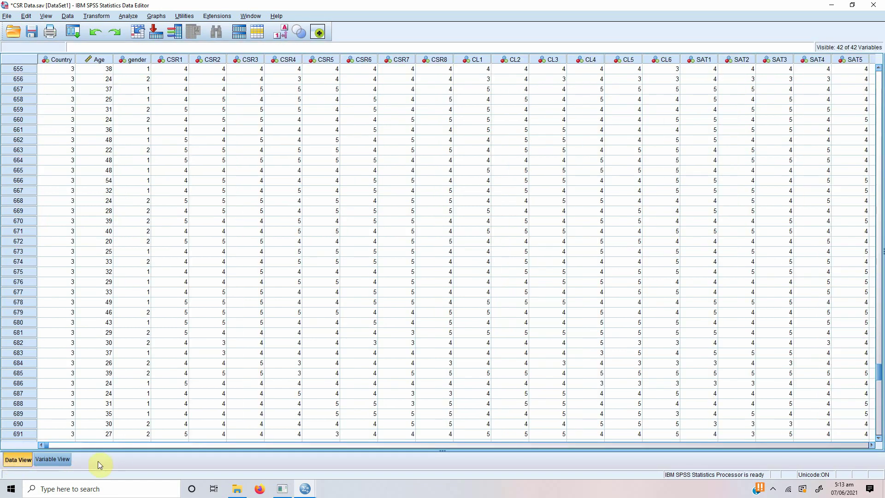
drag(47, 447, 724, 463)
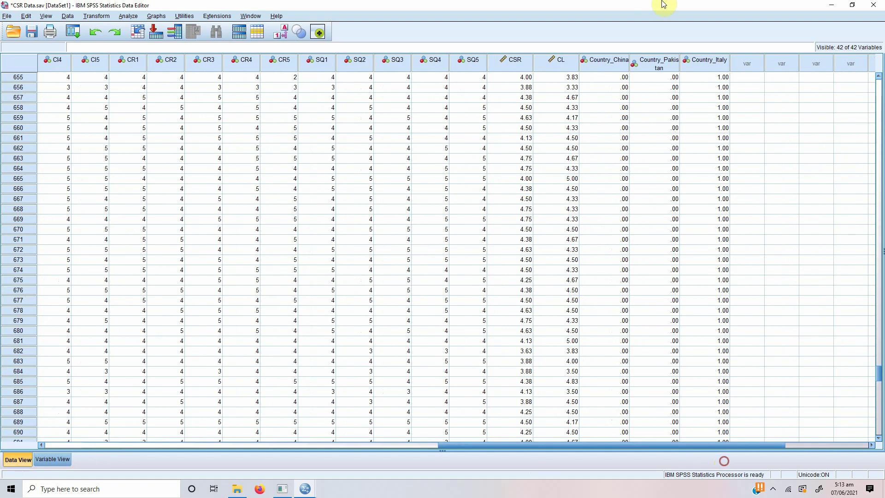
click(623, 77)
click(654, 77)
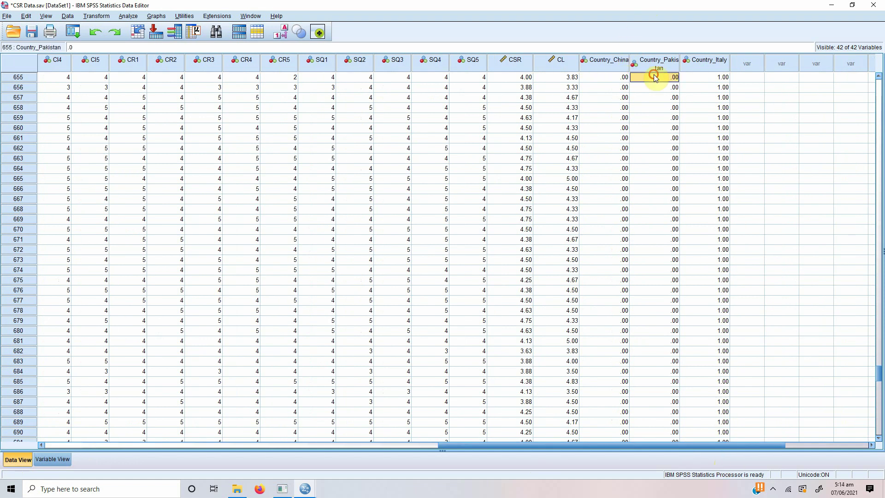
click(712, 77)
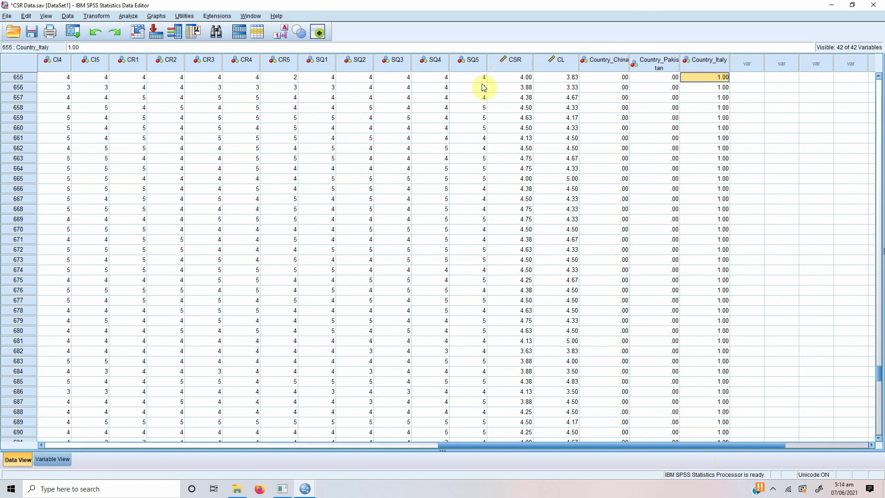
click(19, 78)
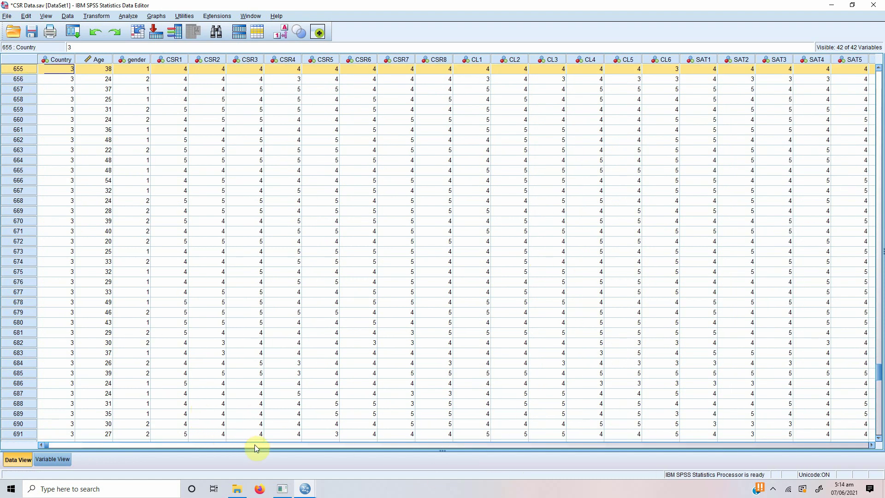
- Verify the country dummy values in rows 278 and 78, then save CSR Data.sav
drag(255, 444, 382, 460)
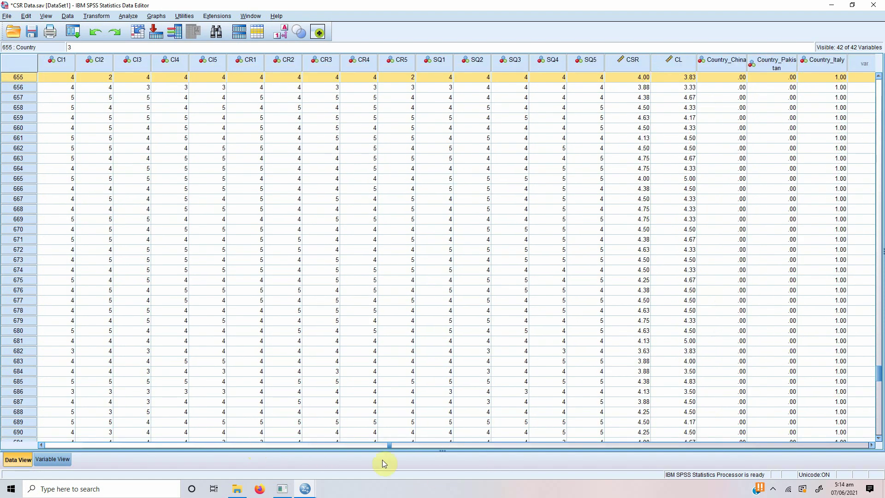
click(485, 445)
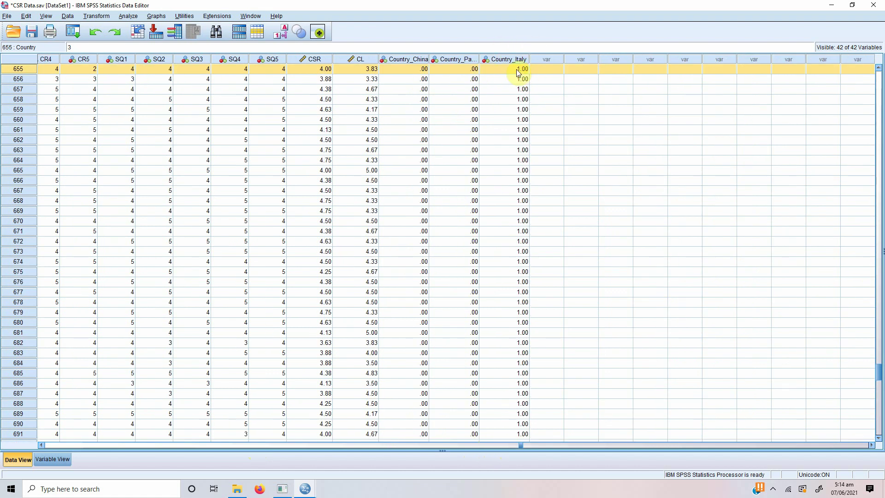
scroll(507, 323, down, 8)
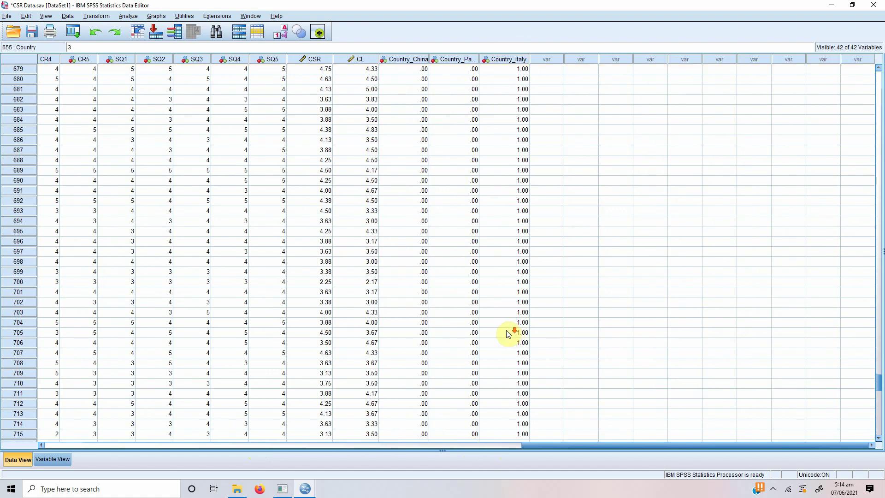
scroll(508, 333, down, 7)
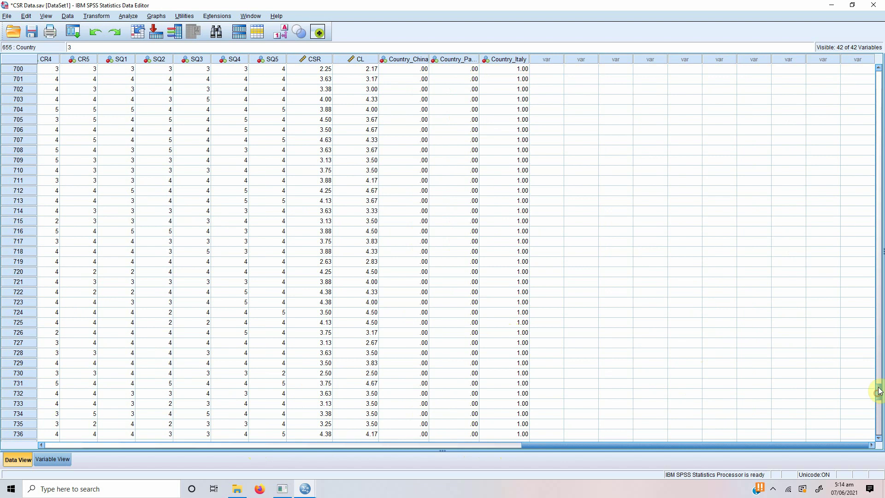
drag(879, 391, 881, 201)
scroll(506, 178, up, 7)
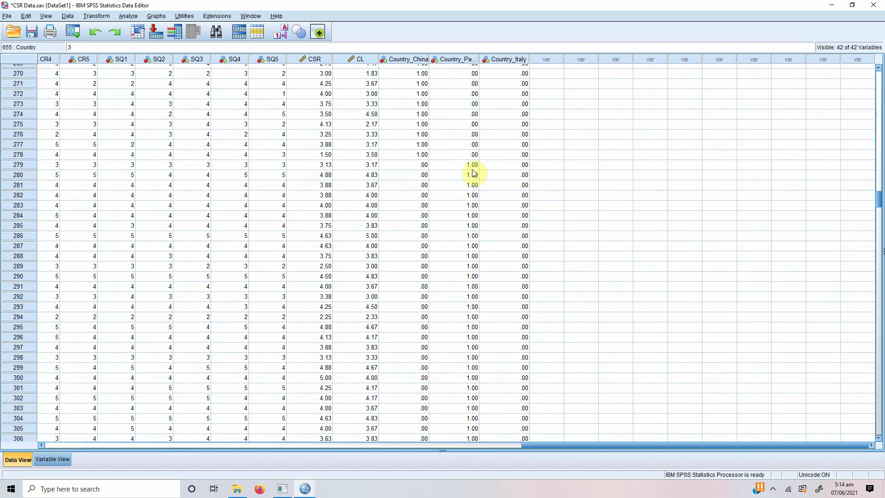
scroll(420, 200, up, 4)
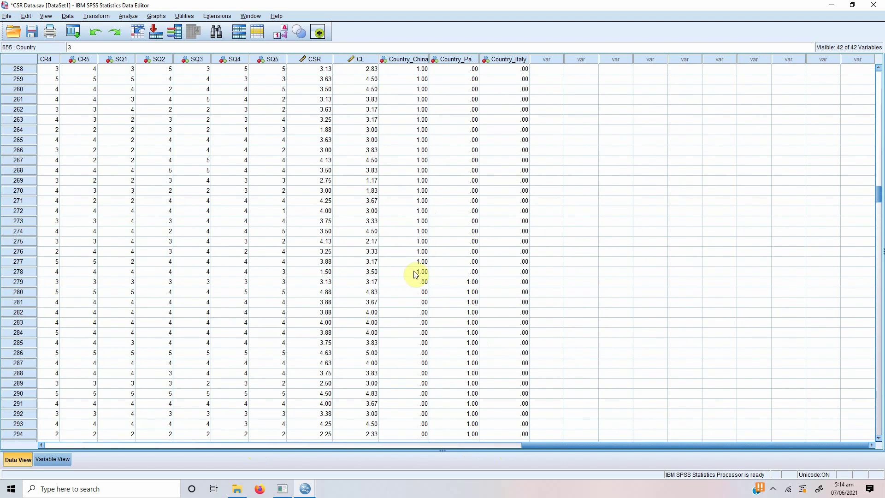
click(413, 272)
scroll(411, 233, up, 20)
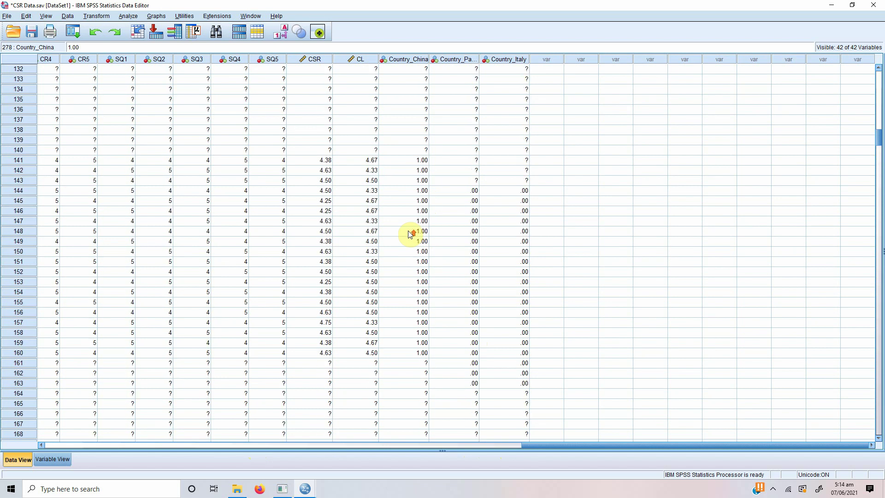
scroll(415, 184, up, 9)
click(416, 69)
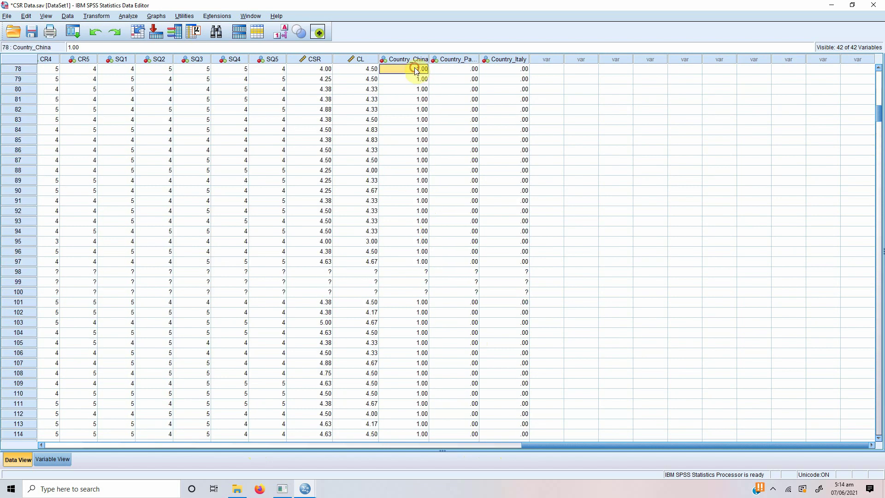
click(441, 70)
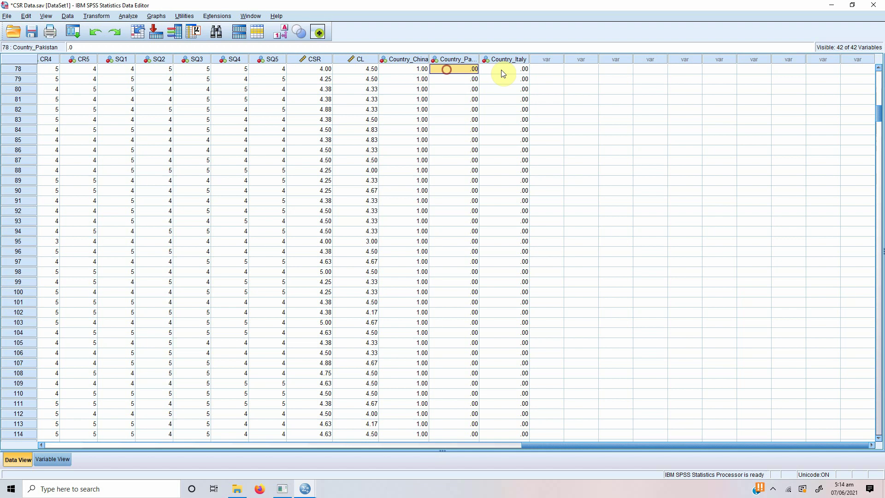
click(507, 70)
click(452, 70)
click(32, 31)
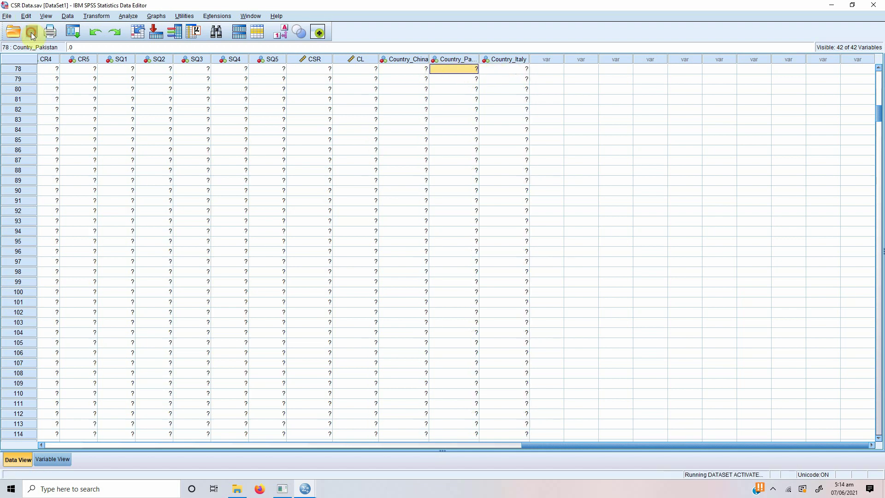
- Save a copy of the data as comma-delimited CSR Data.csv
click(9, 16)
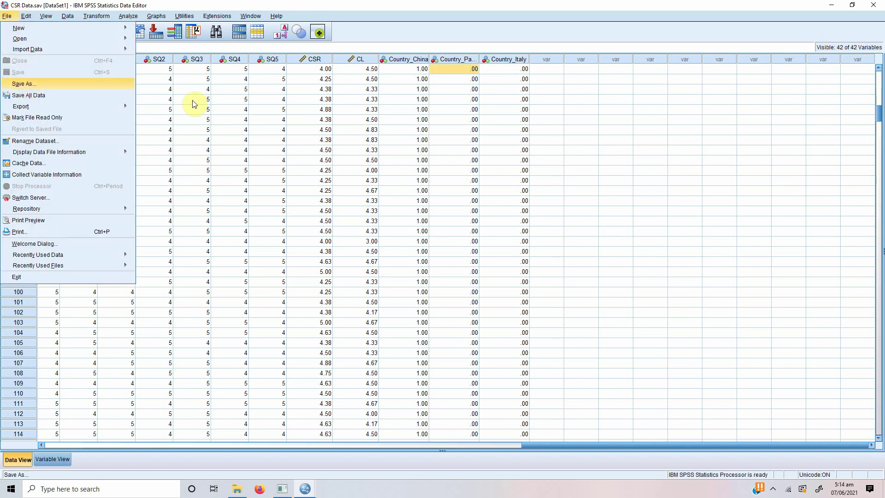
key(Return)
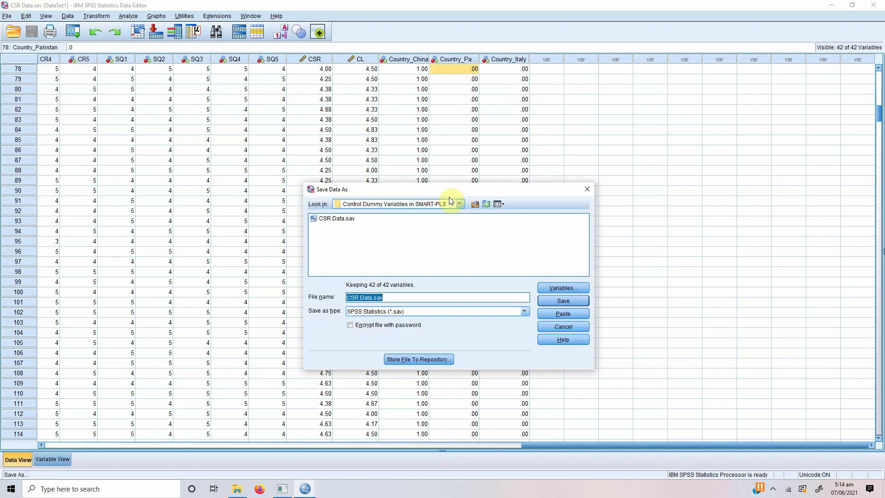
click(408, 311)
click(402, 375)
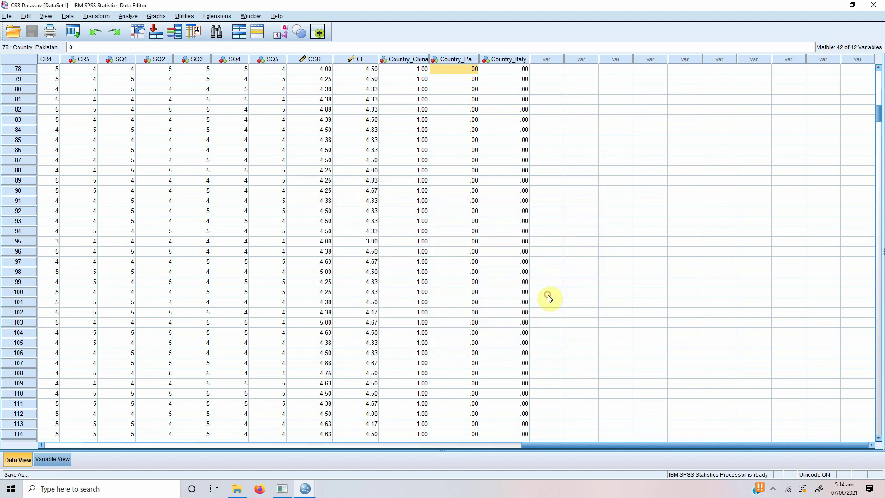
click(547, 295)
- Import CSR Data.csv into the Controls project and open the Controls model
click(282, 487)
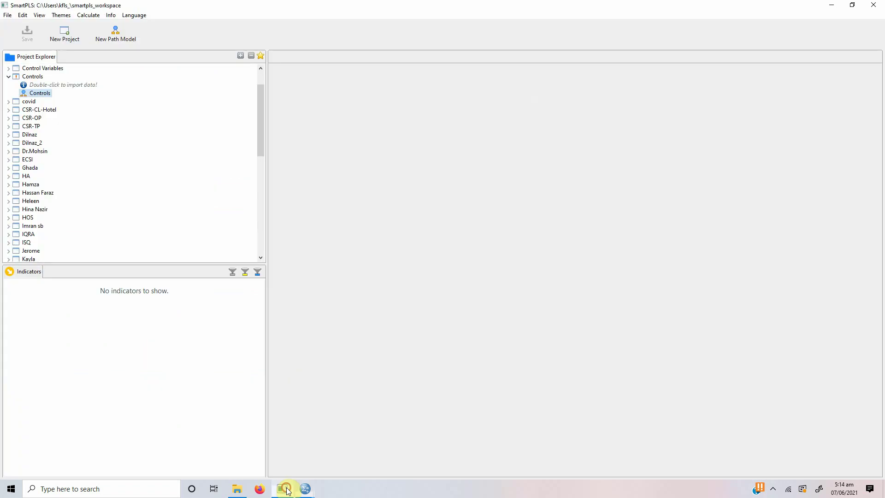
double_click(78, 85)
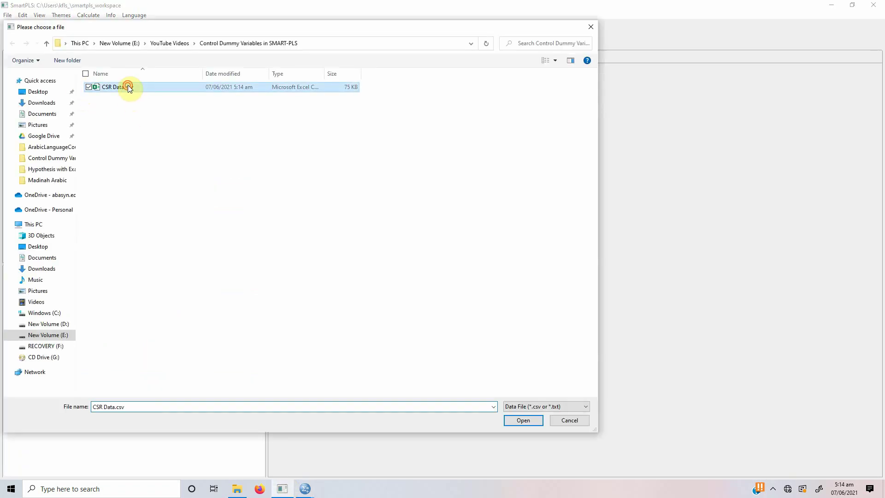
double_click(128, 87)
click(519, 286)
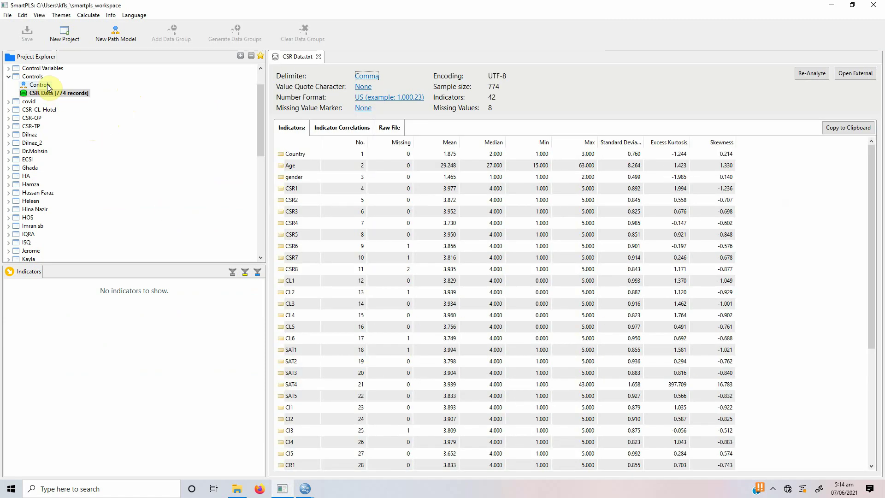
double_click(46, 85)
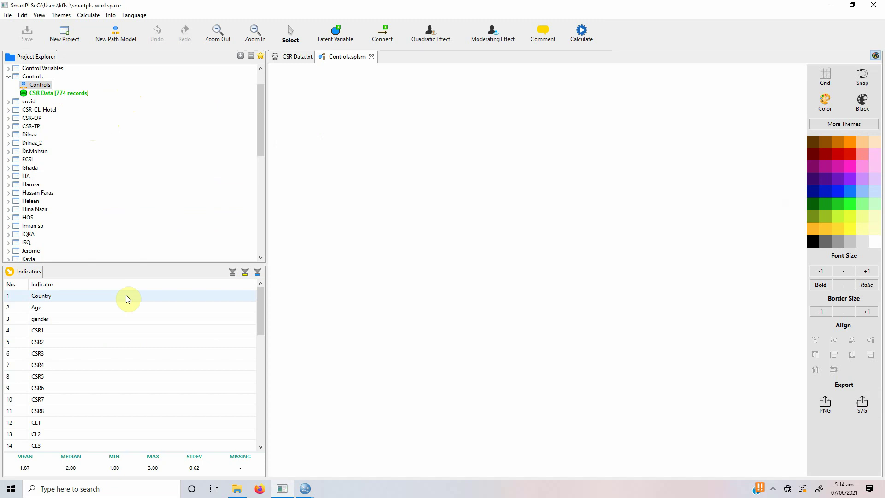
- Create a construct named CSR from indicators CSR1–CSR8, with indicators placed on its right
mouse_move(261, 315)
mouse_down()
mouse_move(259, 351)
mouse_move(257, 324)
mouse_up()
click(105, 306)
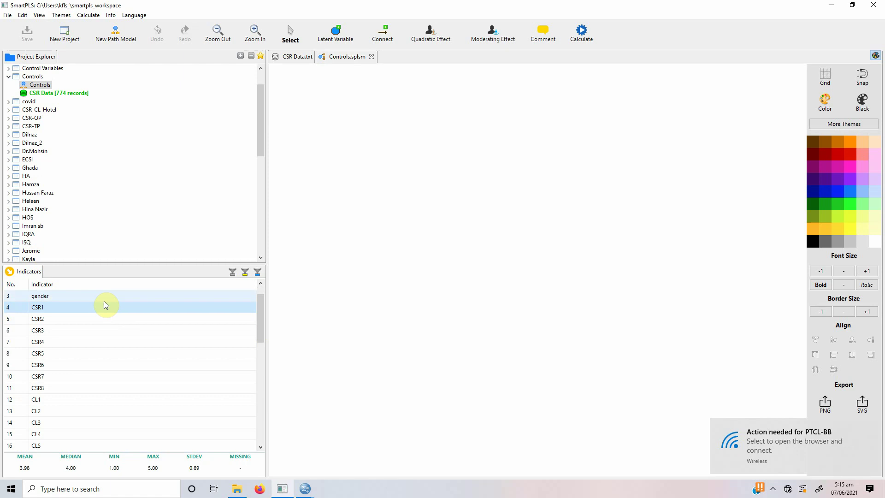
key(shift+Down)
key(shift+Down)
key(shift+Down)
key(shift+Down)
key(shift+Down)
key(shift+Down)
key(shift+Down)
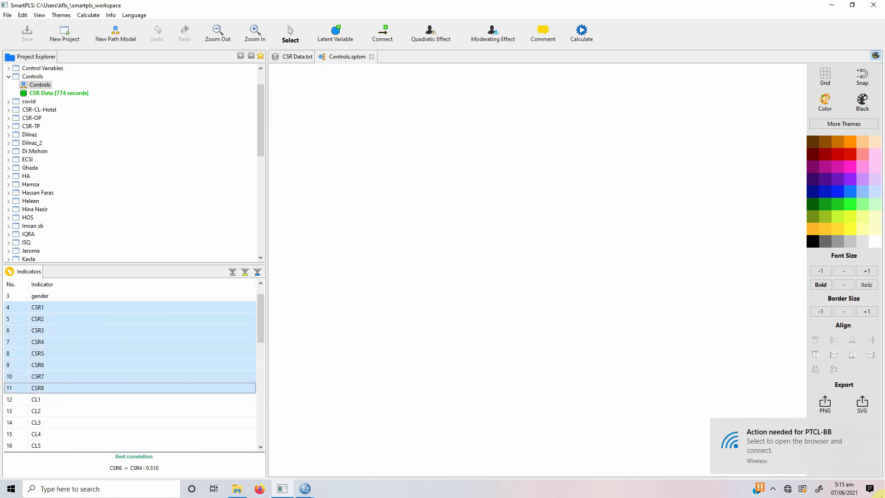
click(91, 346)
drag(90, 350, 696, 264)
click(713, 281)
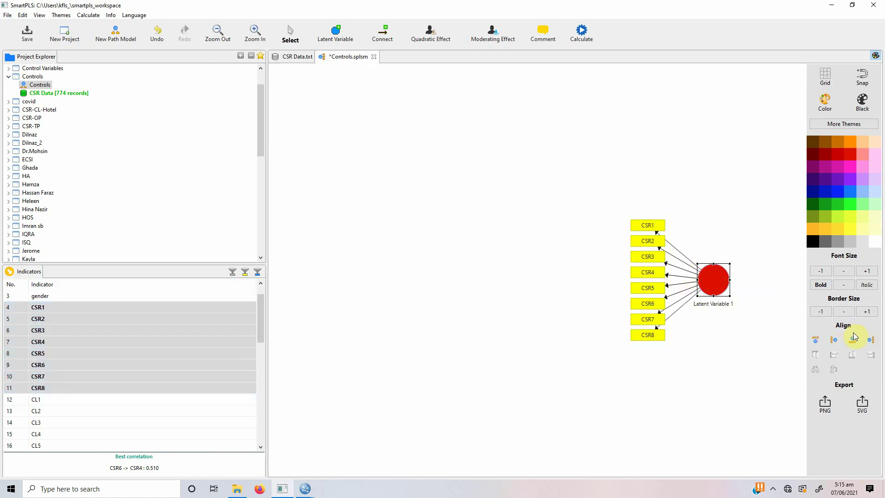
click(871, 341)
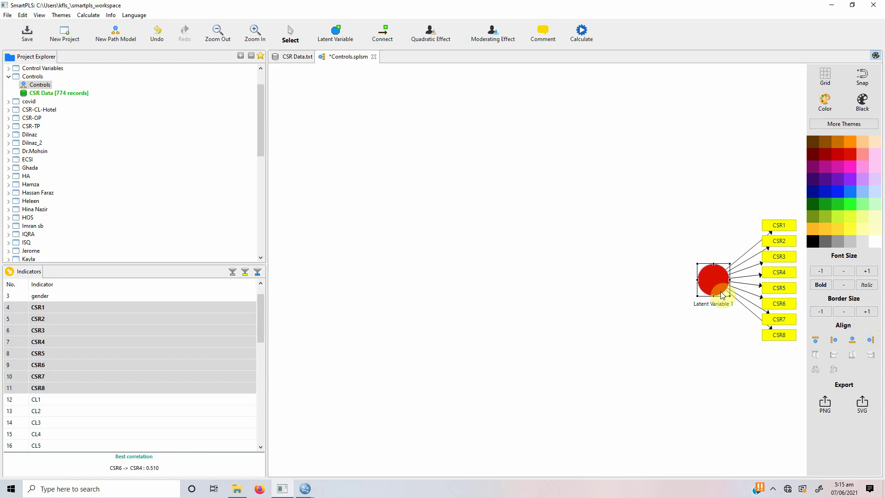
drag(713, 279, 613, 283)
right_click(612, 283)
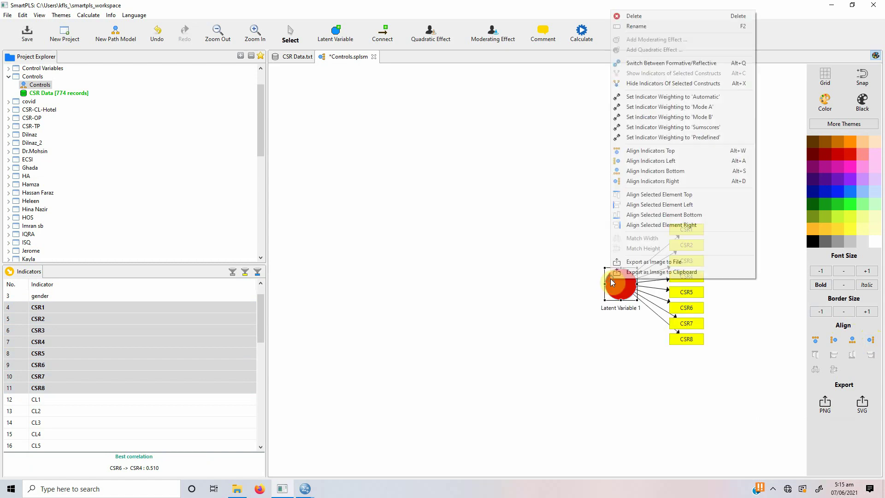
click(651, 25)
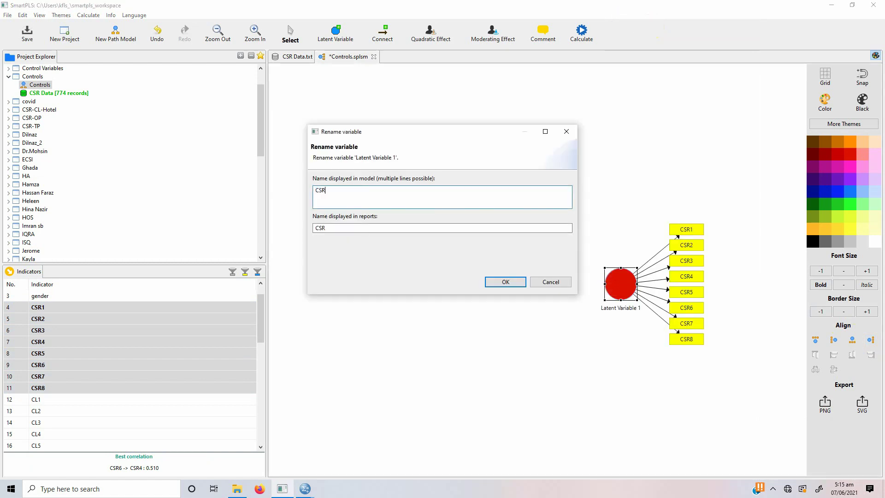
click(516, 282)
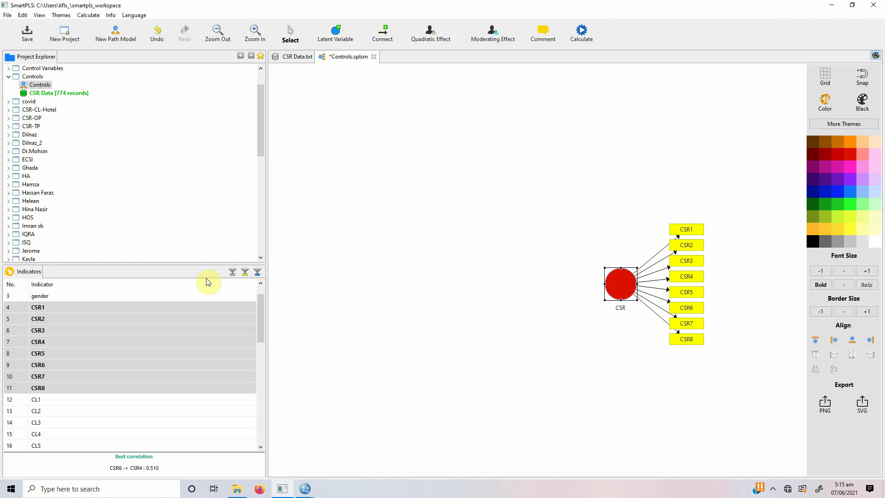
drag(261, 326, 259, 433)
click(114, 411)
- Add Country_China, Country_Pakistan and Country_Italy to the model as single-indicator constructs
click(105, 422)
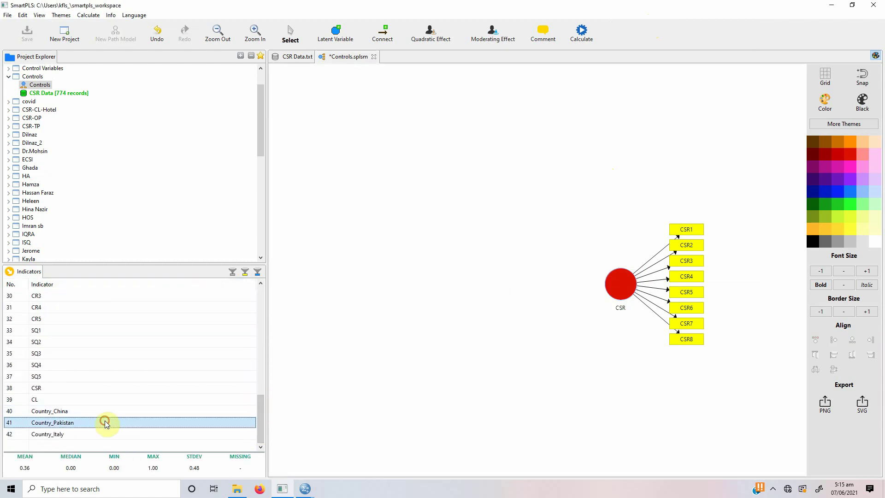
click(105, 434)
drag(106, 412, 413, 188)
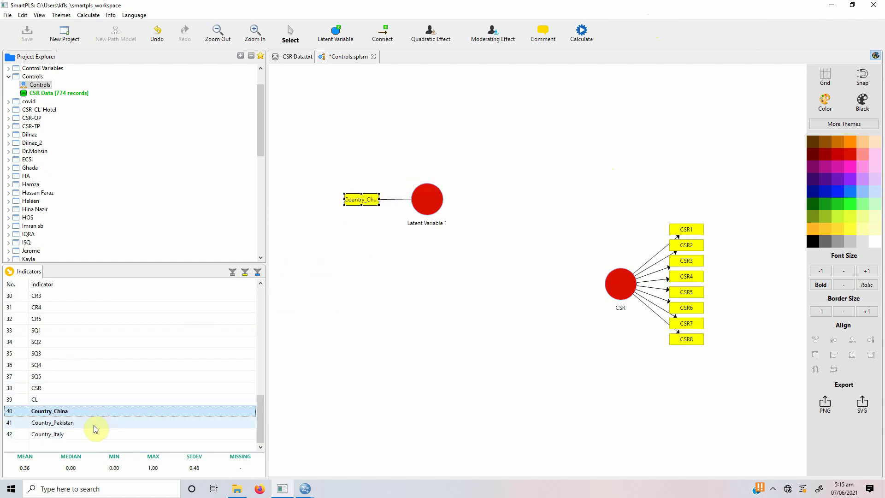
drag(95, 423, 425, 272)
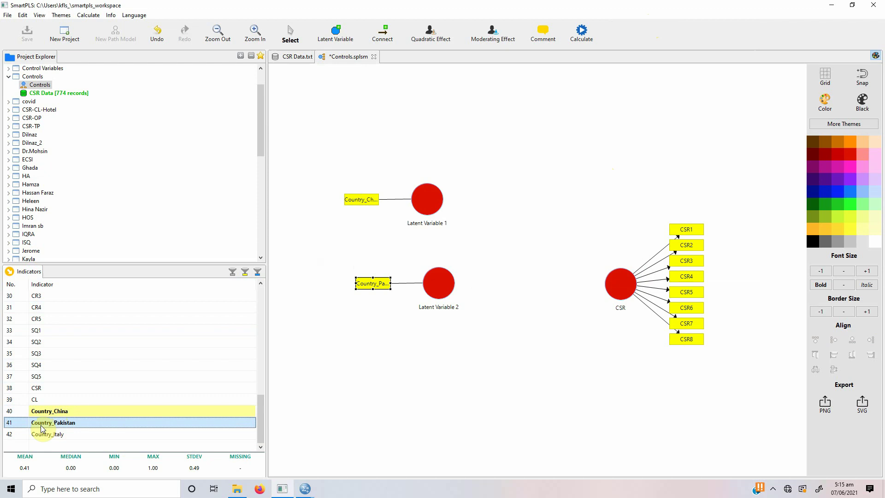
drag(95, 433, 439, 354)
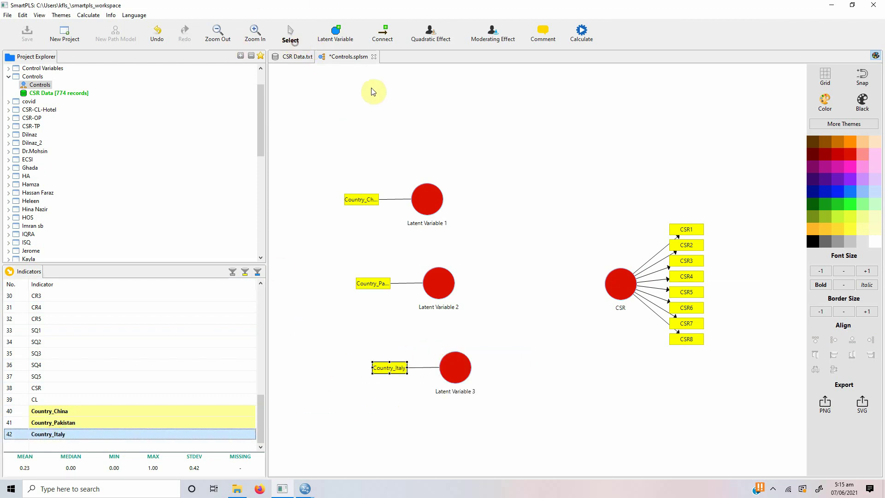
- Rename the first two constructs China and Pakistan, and start naming the third Italy
double_click(415, 193)
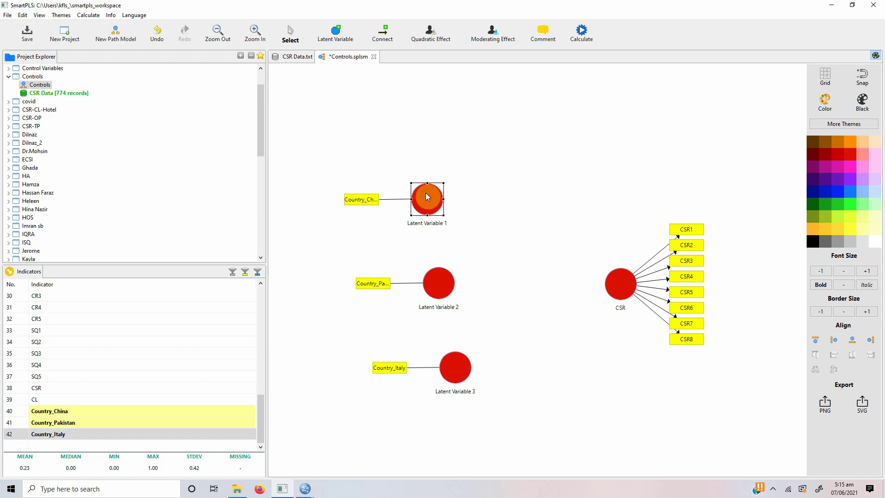
text(China)
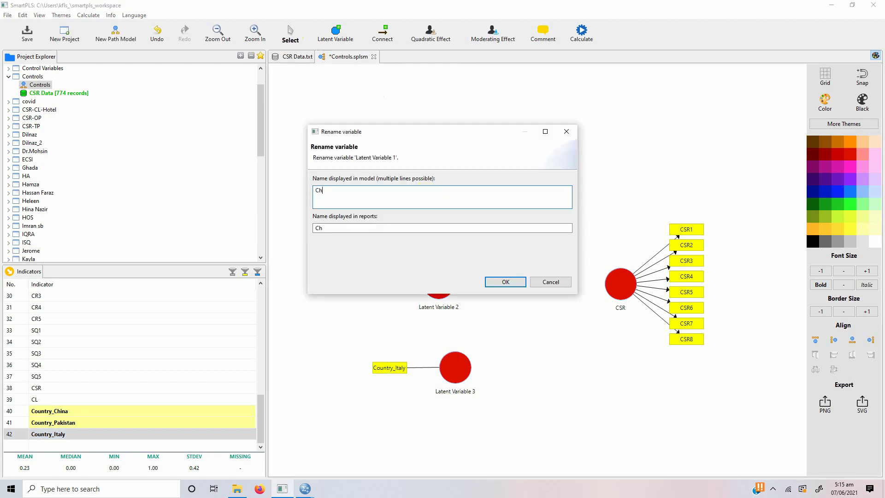
click(503, 289)
click(430, 285)
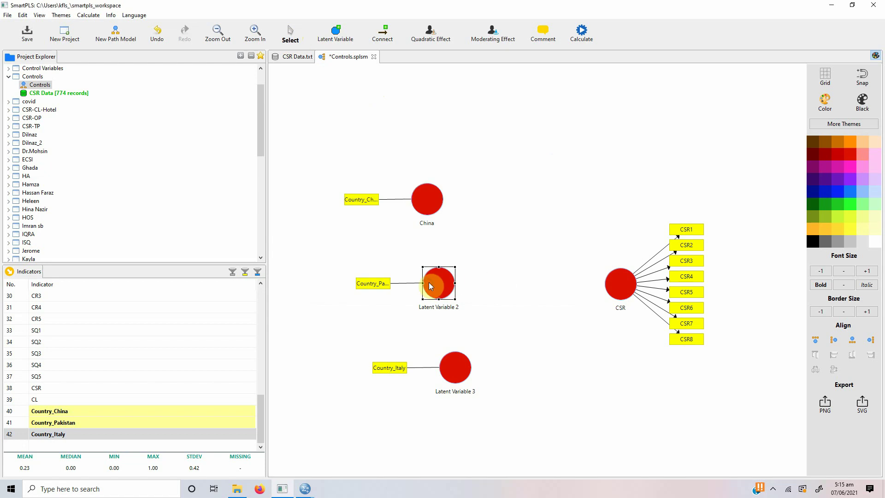
double_click(430, 286)
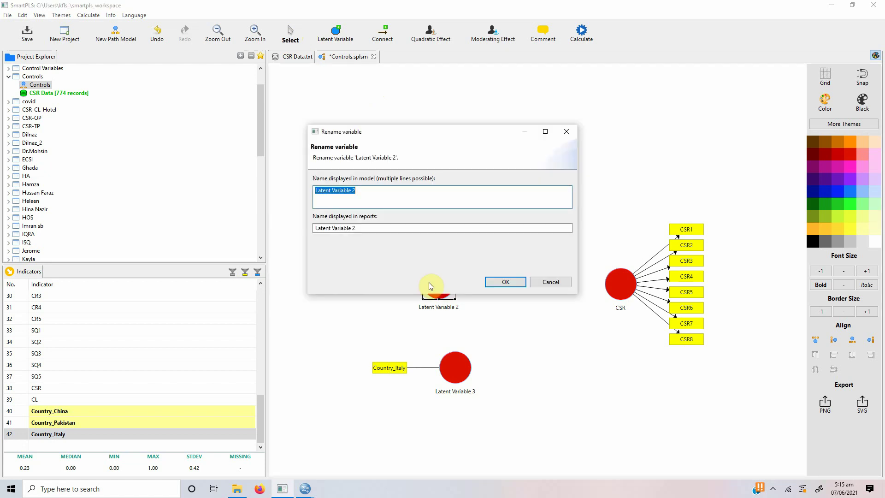
text(Pakistan)
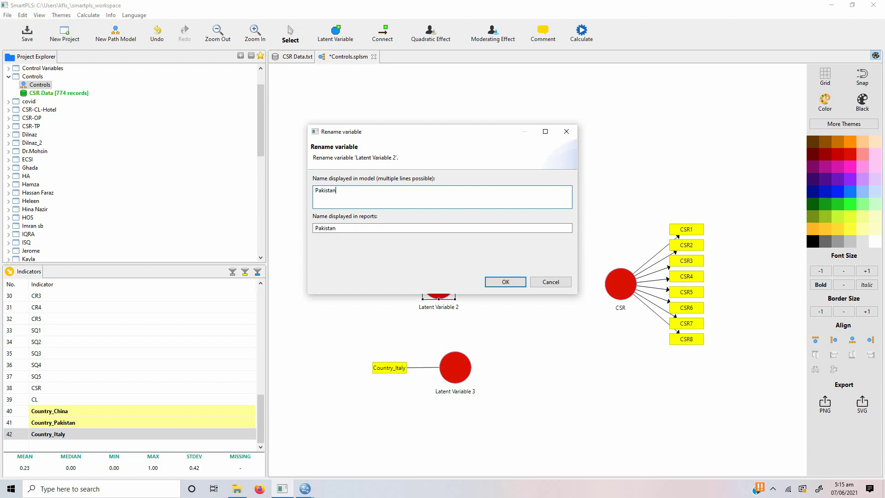
click(504, 282)
click(446, 379)
double_click(449, 375)
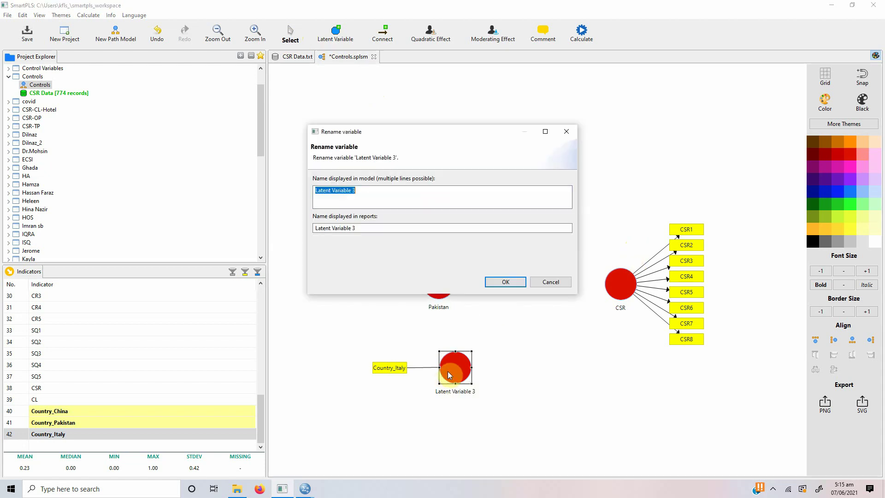
text(Italy)
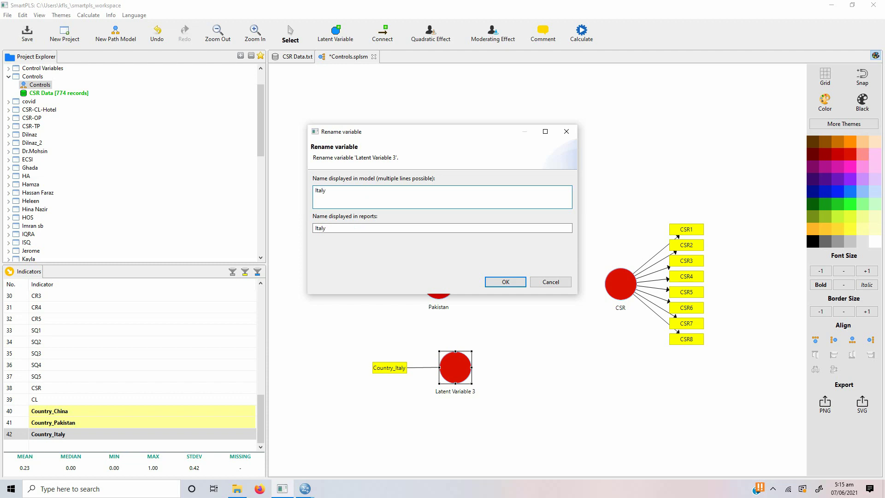
- Confirm the name Italy and draw paths from China, Pakistan and Italy into CSR
click(503, 281)
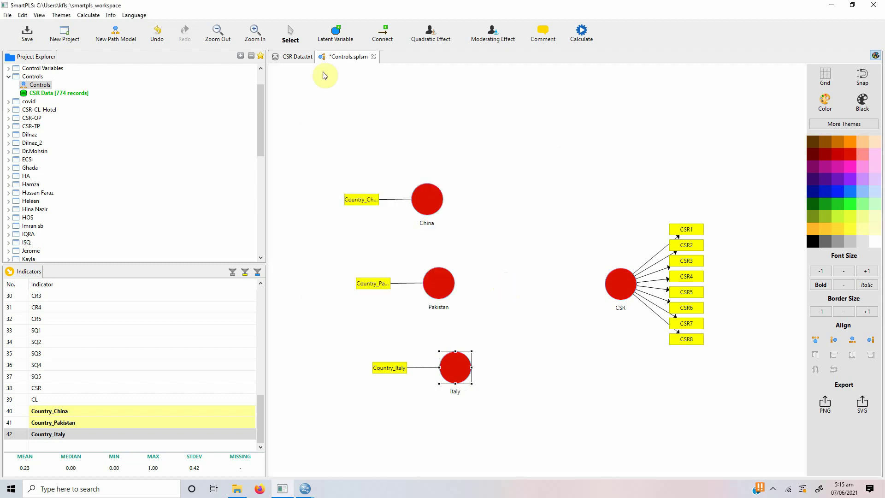
click(388, 35)
click(440, 205)
click(610, 285)
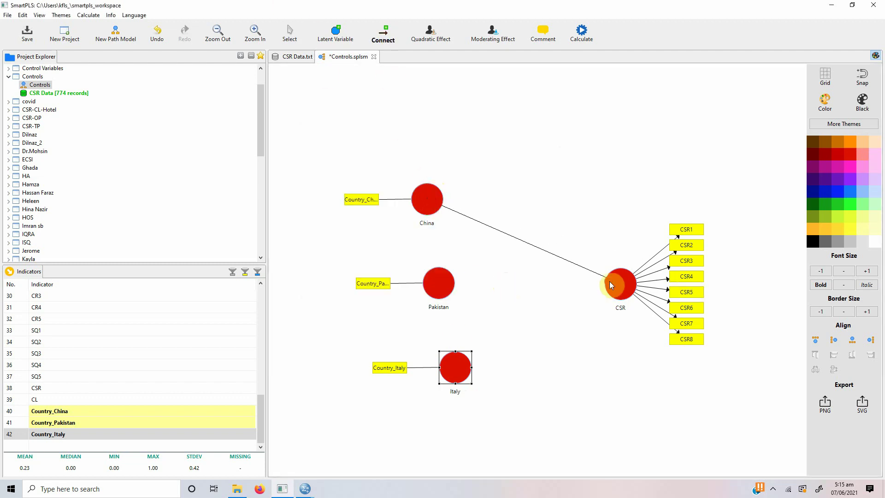
click(440, 283)
click(620, 288)
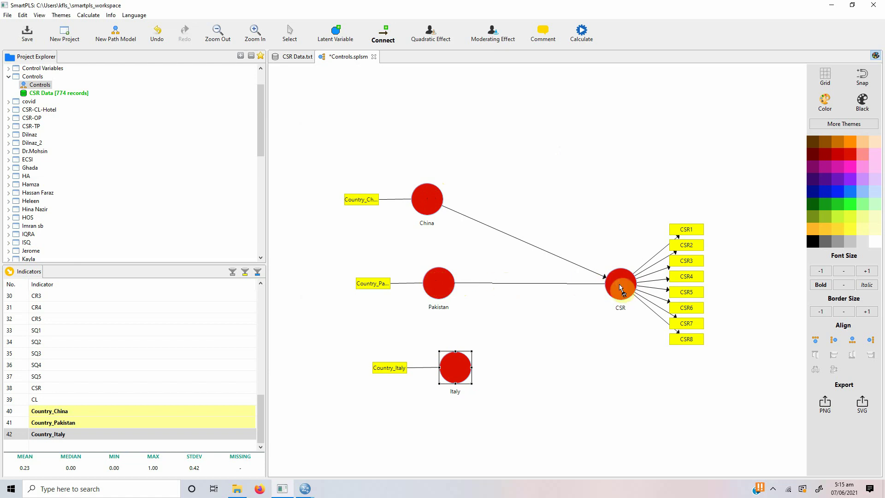
click(460, 365)
click(631, 297)
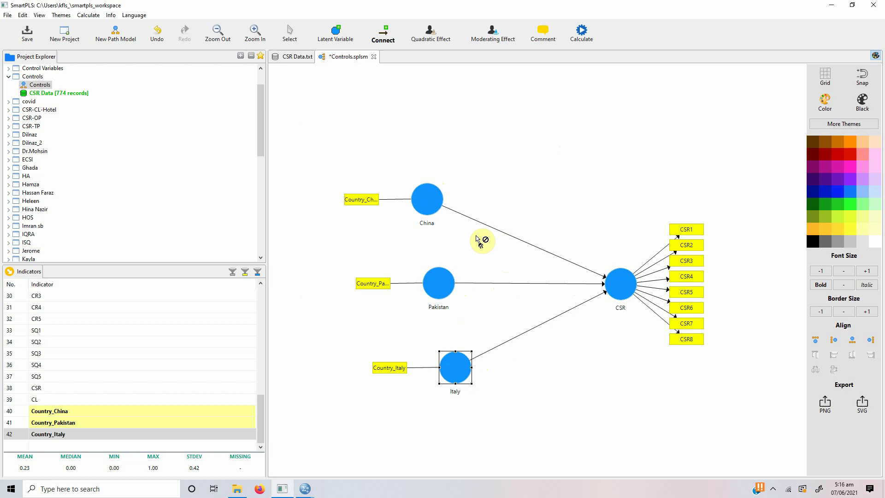
click(581, 33)
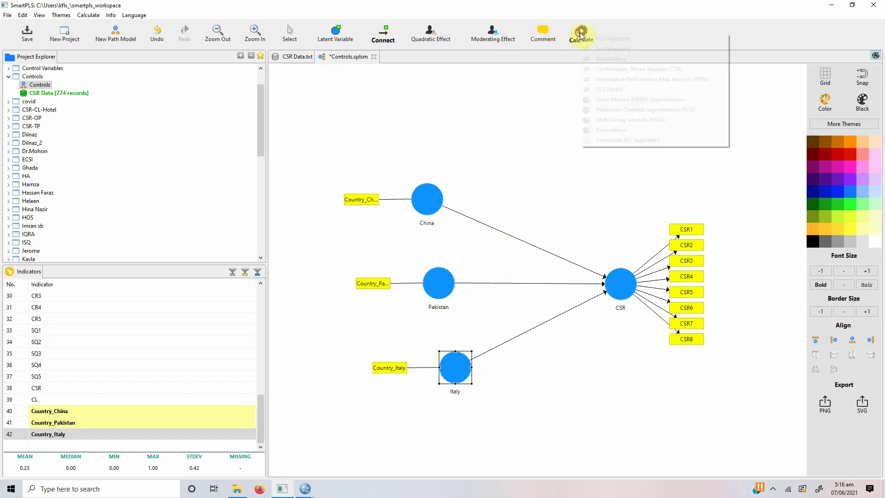
click(609, 49)
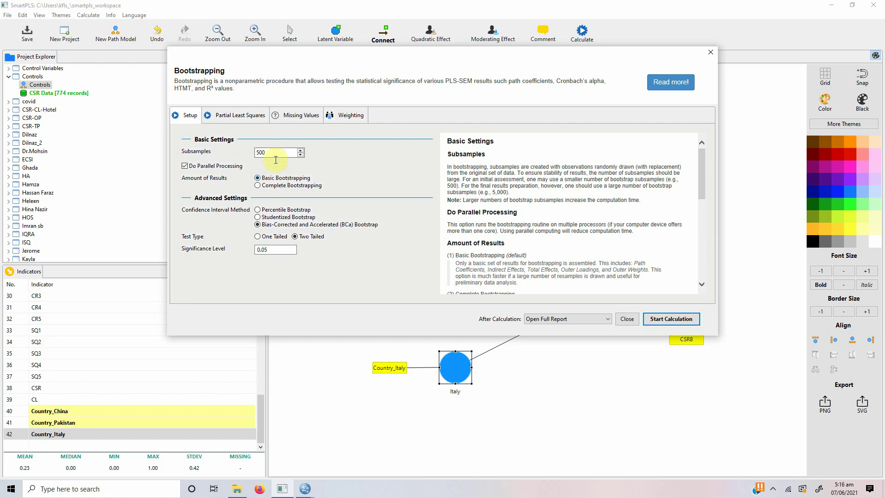
click(261, 119)
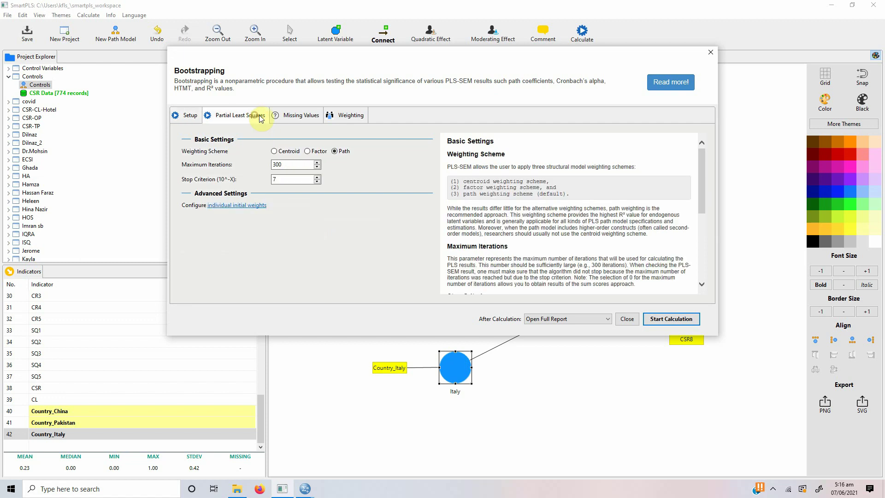
click(690, 319)
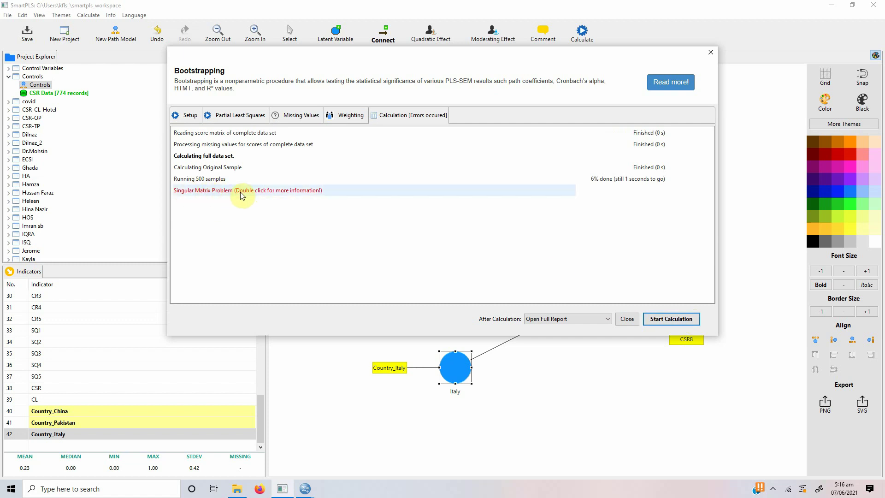
click(275, 196)
double_click(272, 192)
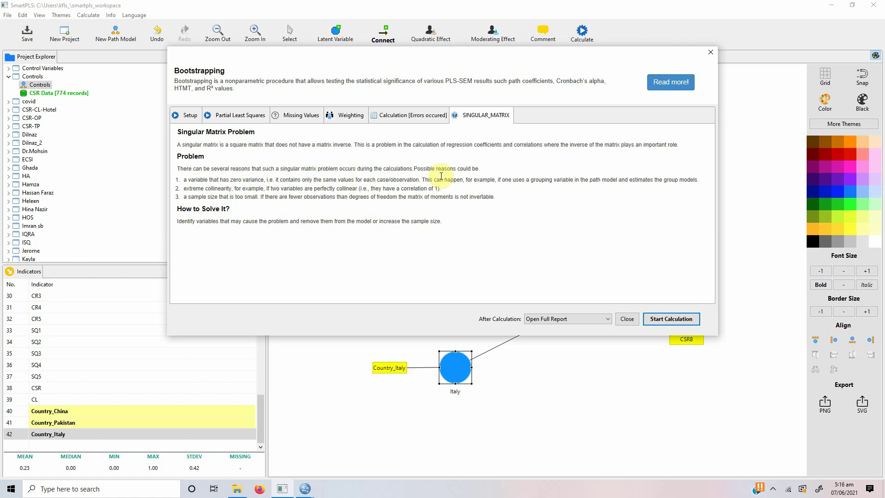
click(190, 116)
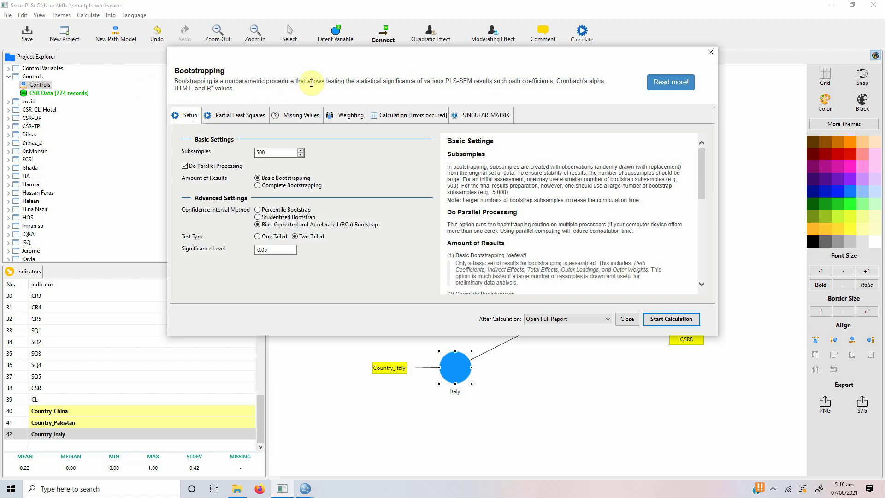
click(492, 119)
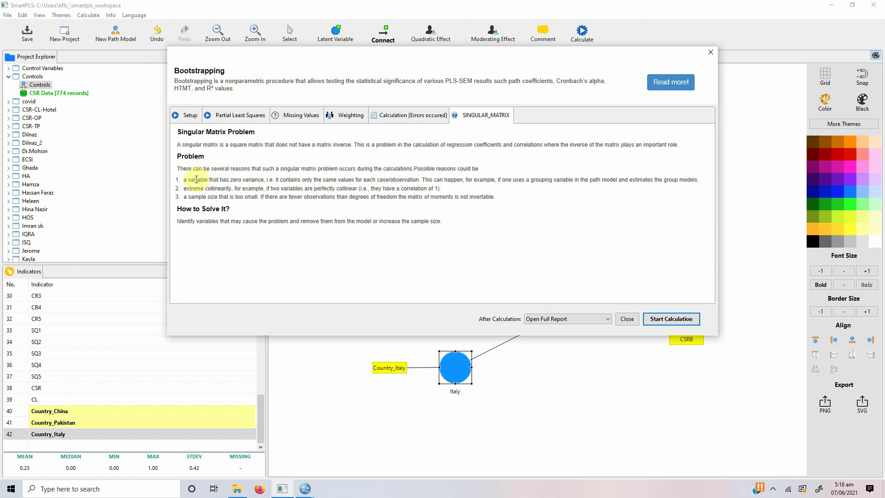
mouse_move(282, 488)
click(377, 445)
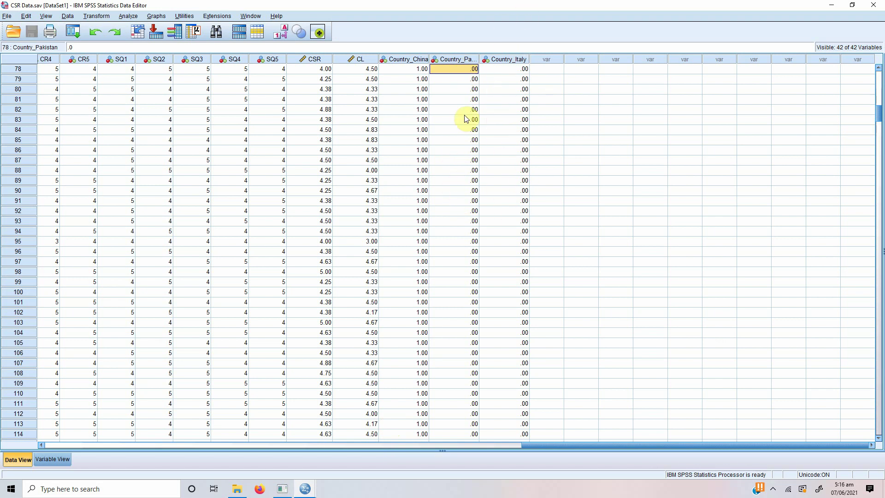
click(284, 493)
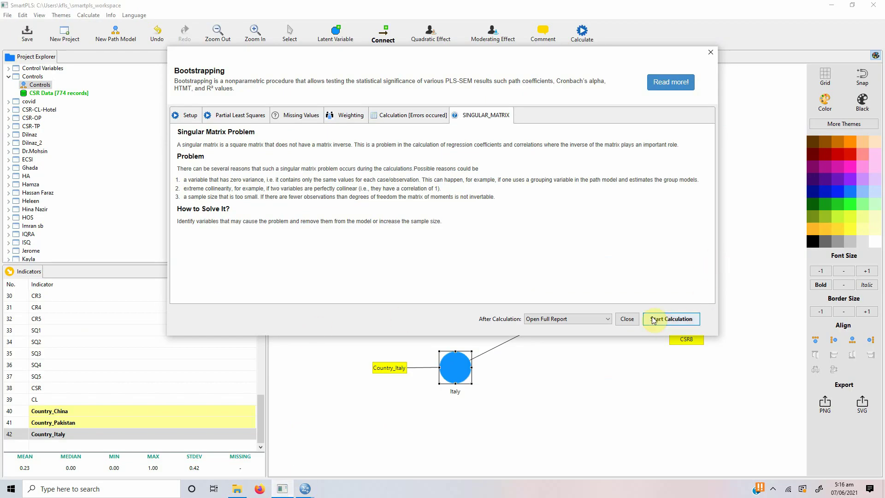
click(711, 52)
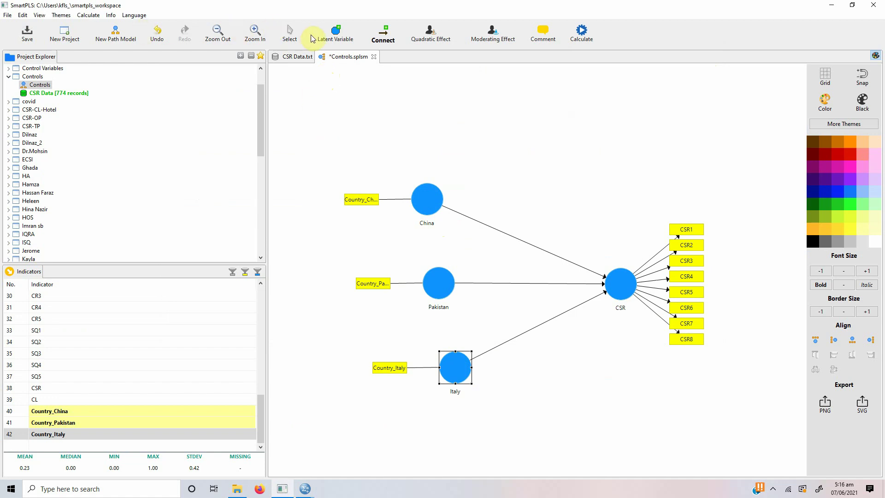
- Delete the Italy construct and its Country_Italy indicator, leaving China and Pakistan linked to CSR
click(290, 35)
click(436, 283)
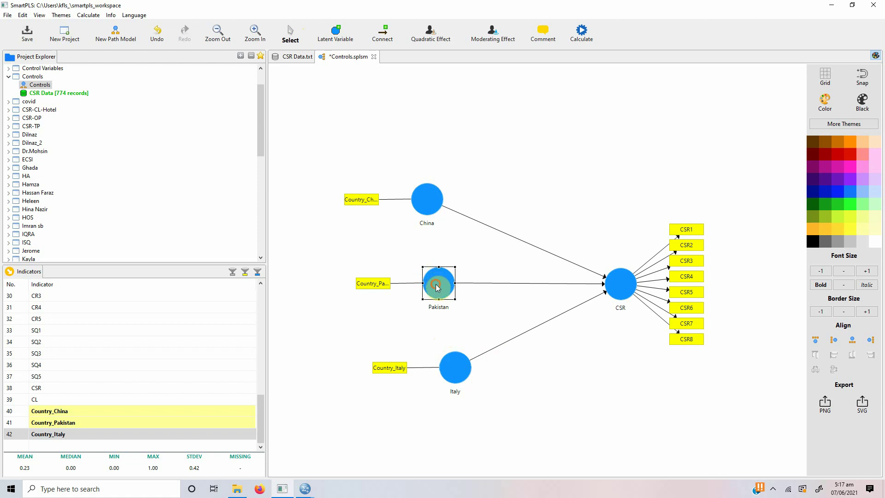
click(427, 198)
click(453, 378)
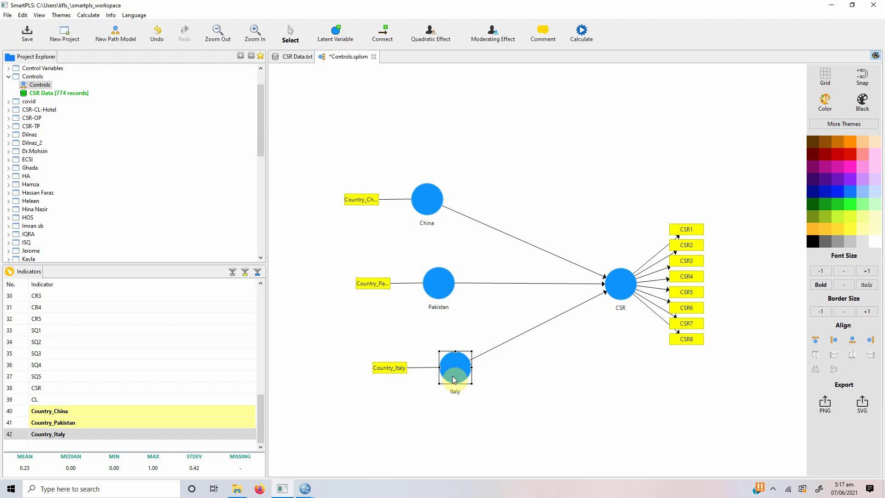
key(Delete)
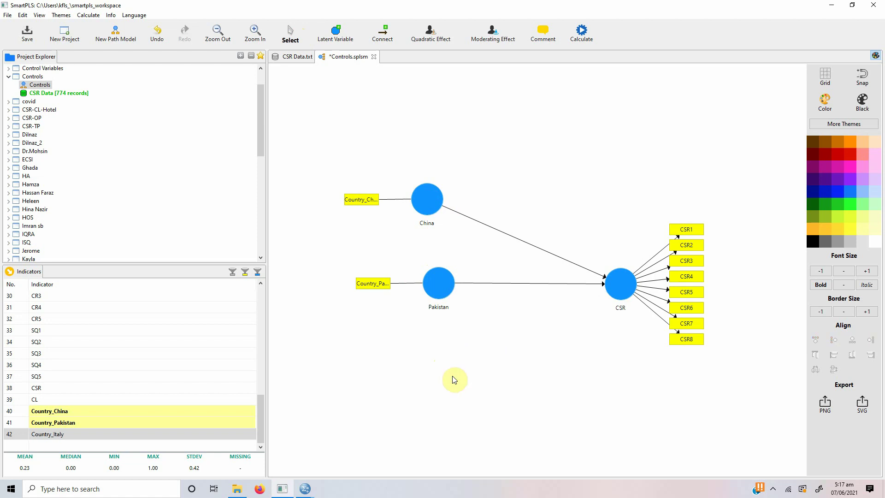
- Run complete bootstrapping to get China → CSR 0.090 (p = 0.037) and Pakistan → CSR −0.271 (p = 0.000)
click(580, 32)
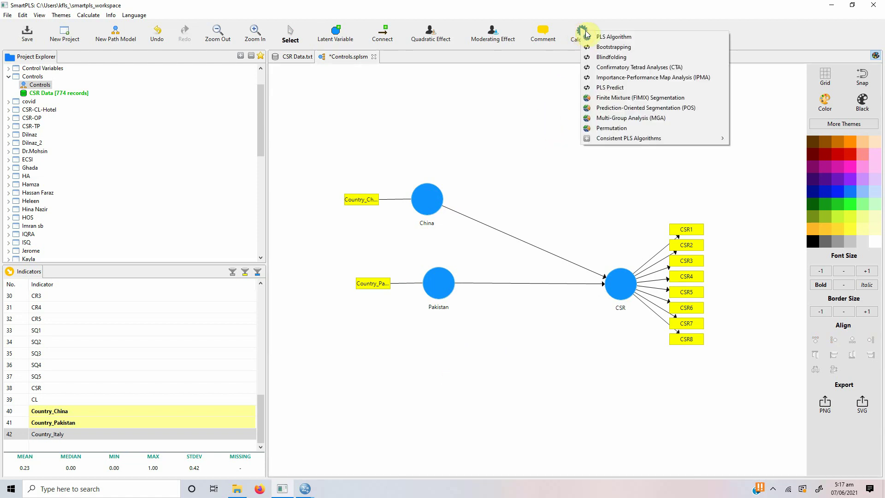
click(612, 47)
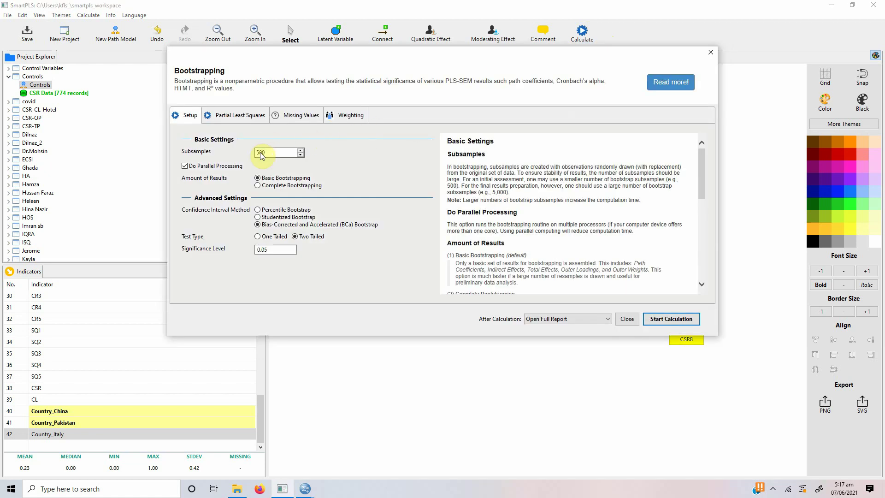
click(258, 185)
click(670, 319)
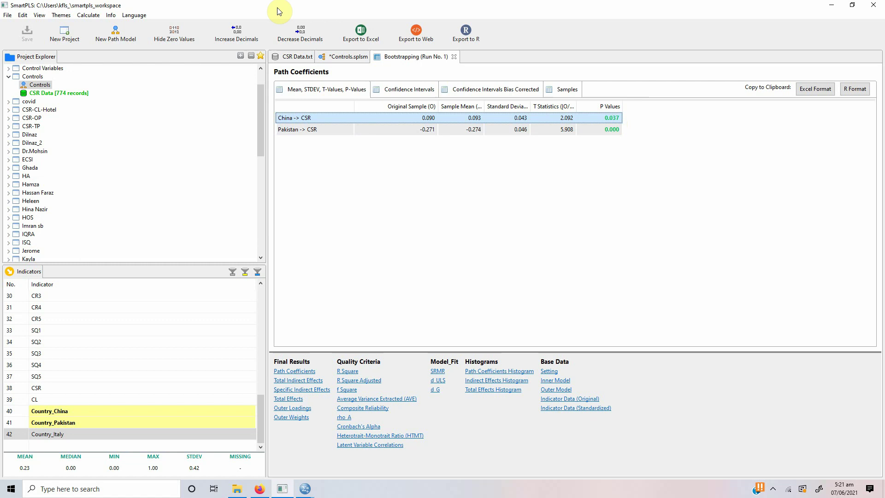
- Close the Controls model without saving changes, along with its bootstrapping results
click(339, 58)
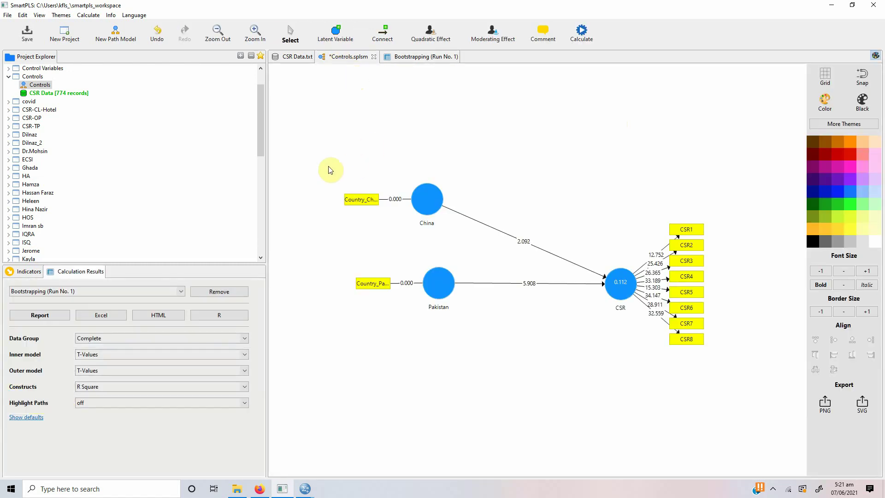
click(373, 57)
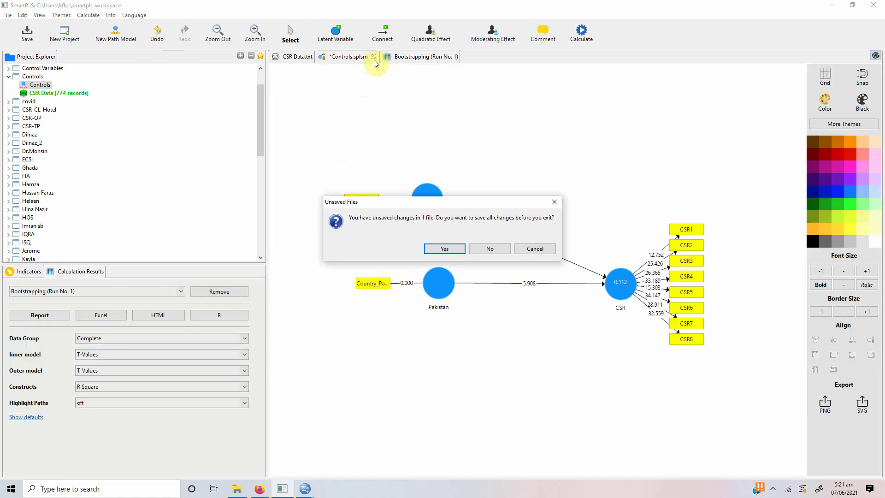
click(485, 249)
click(399, 57)
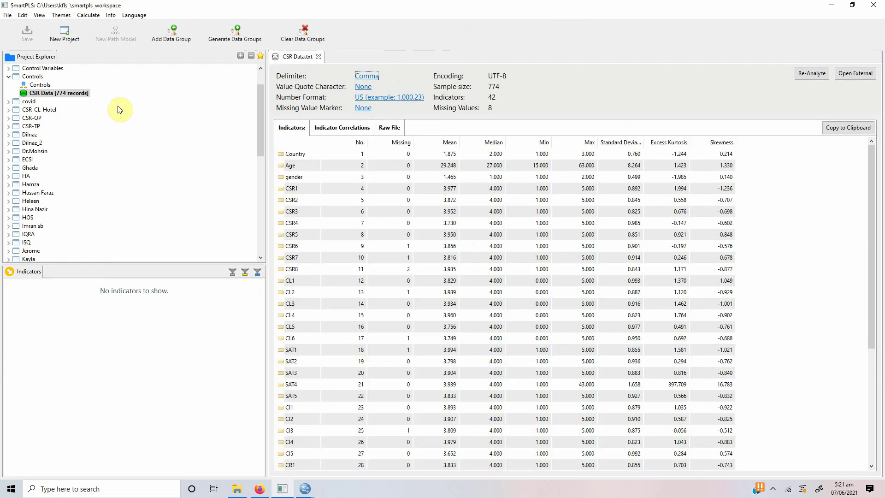
- Open the Complex model from the Control Variables project
scroll(92, 121, down, 5)
scroll(73, 132, up, 5)
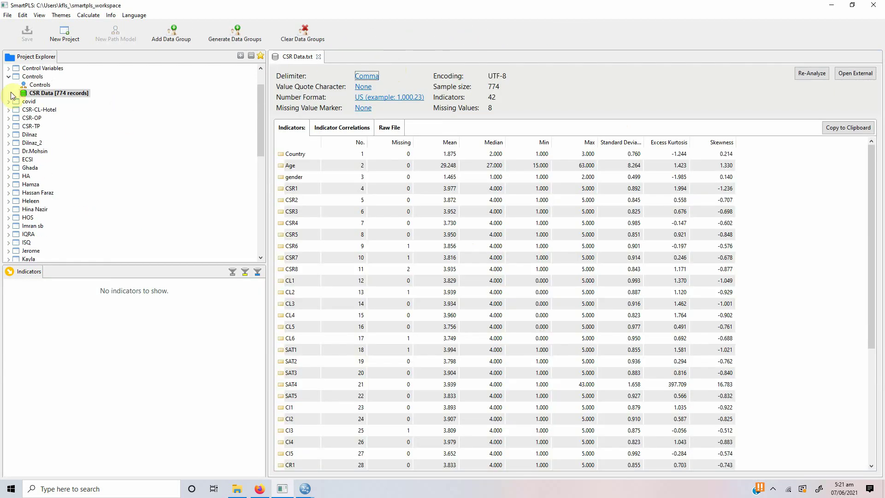
click(9, 69)
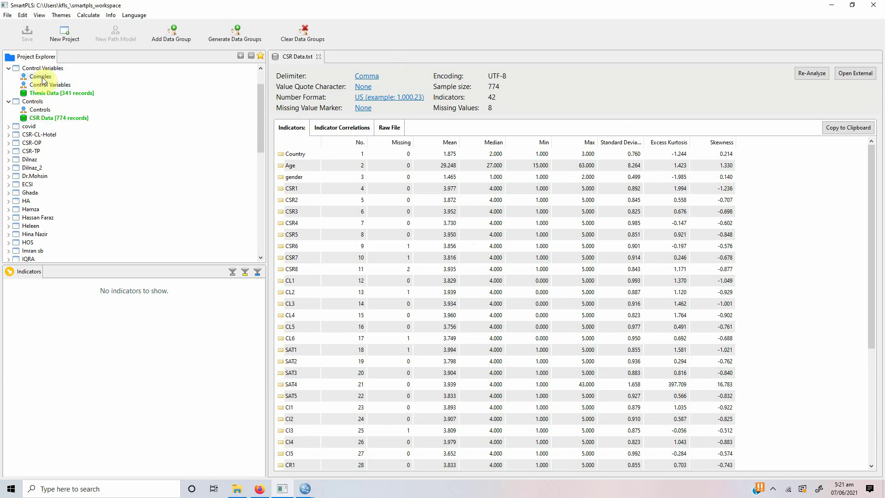
double_click(42, 77)
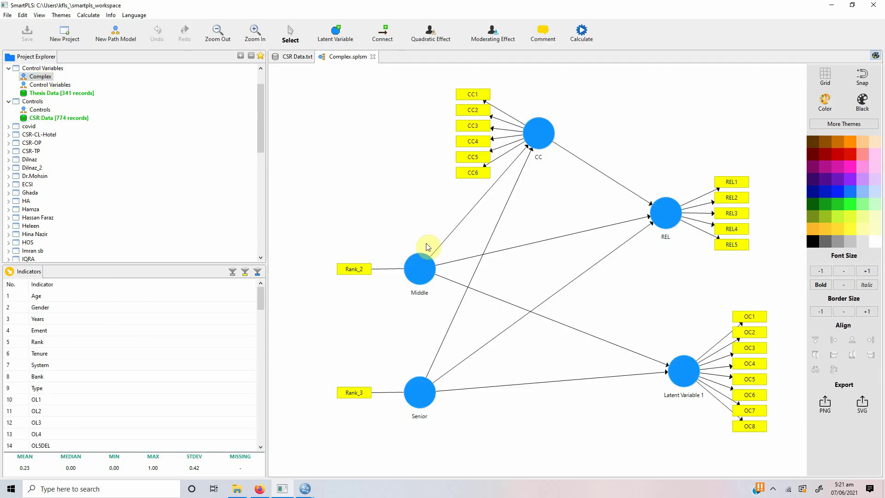
- Move the Middle and Senior constructs further left, tidying the diagram layout
drag(427, 276, 392, 266)
drag(416, 408, 386, 366)
click(387, 273)
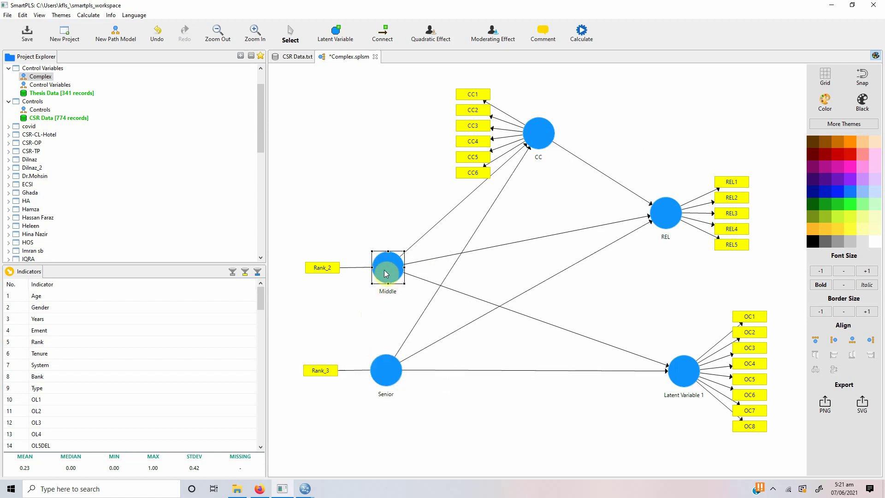
drag(386, 273, 385, 302)
- Rename Latent Variable 1 to OC
click(533, 136)
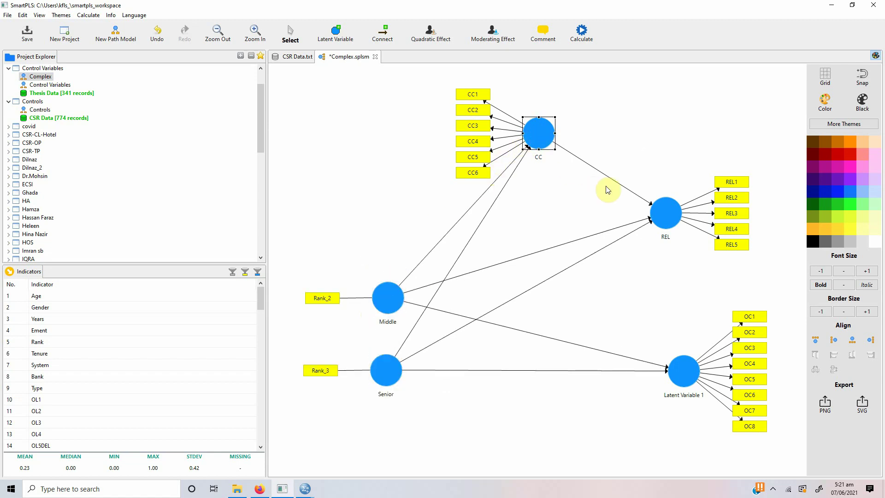
click(659, 213)
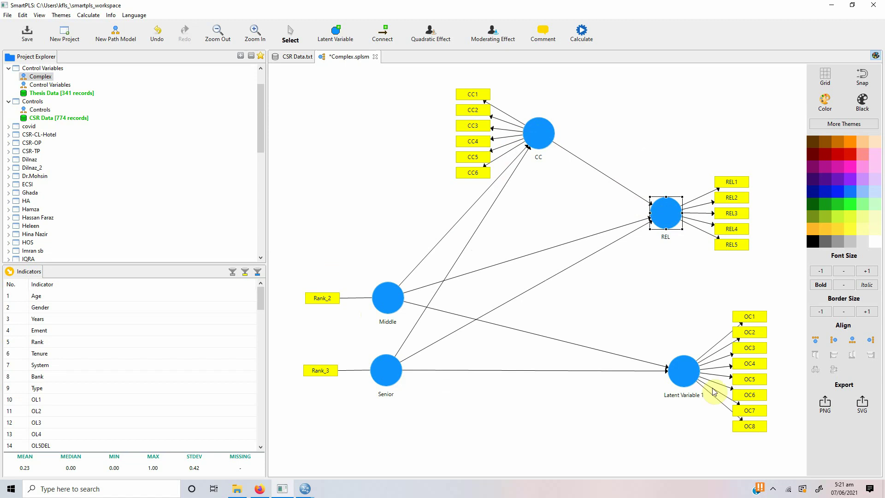
click(673, 371)
double_click(672, 372)
text(OC)
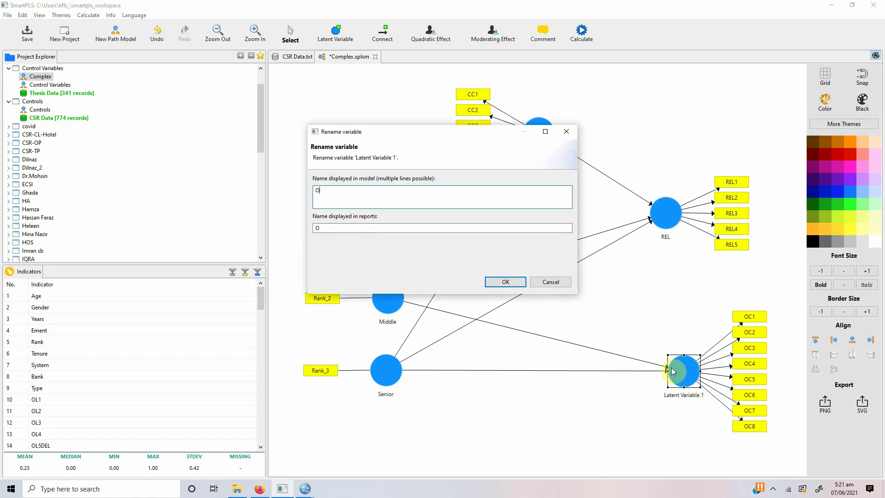
click(490, 283)
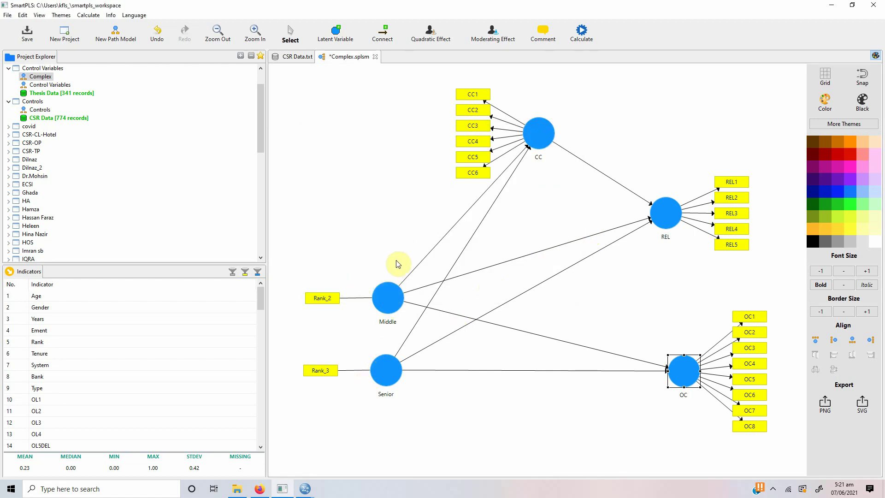
- Run bootstrapping on the Complex model
click(583, 31)
click(613, 45)
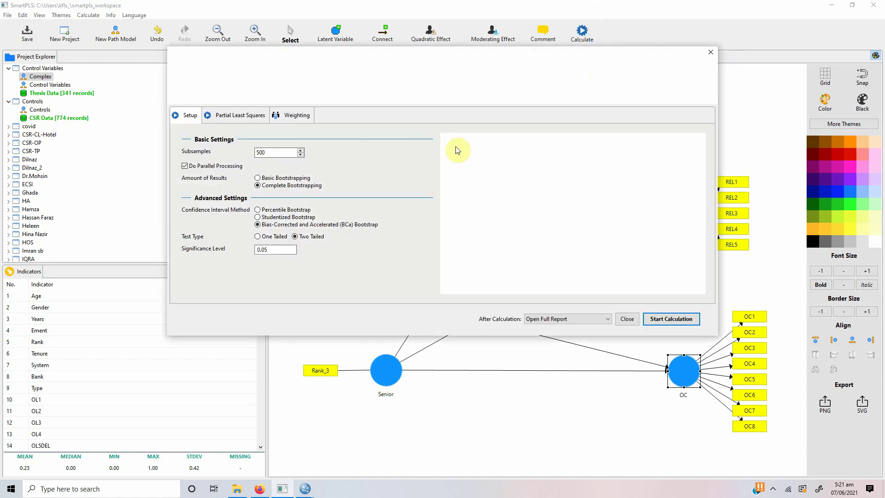
click(654, 322)
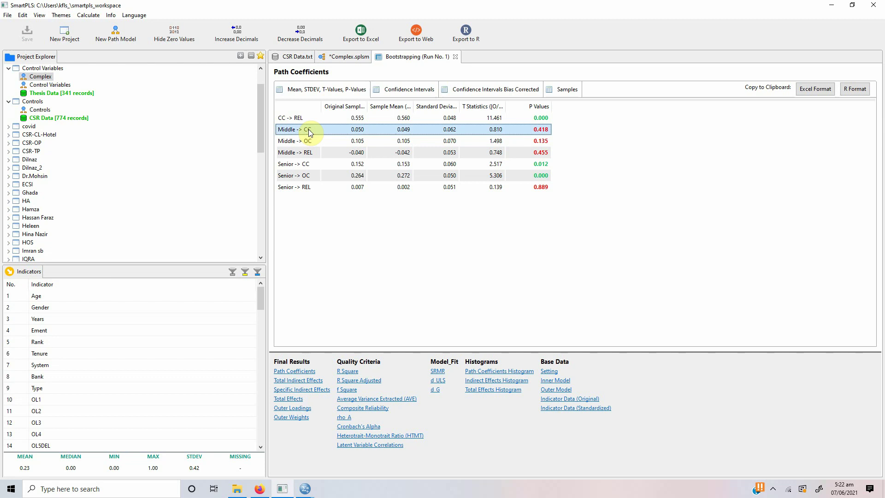
- Review the Middle and Senior path coefficient rows, then show t-values like Senior → OC 5.306 on the diagram
click(309, 129)
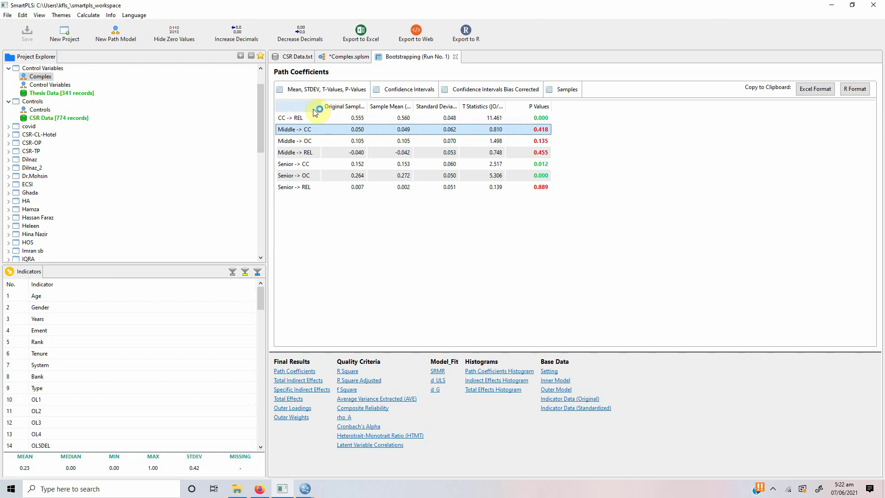
drag(321, 106, 373, 105)
drag(328, 136, 311, 186)
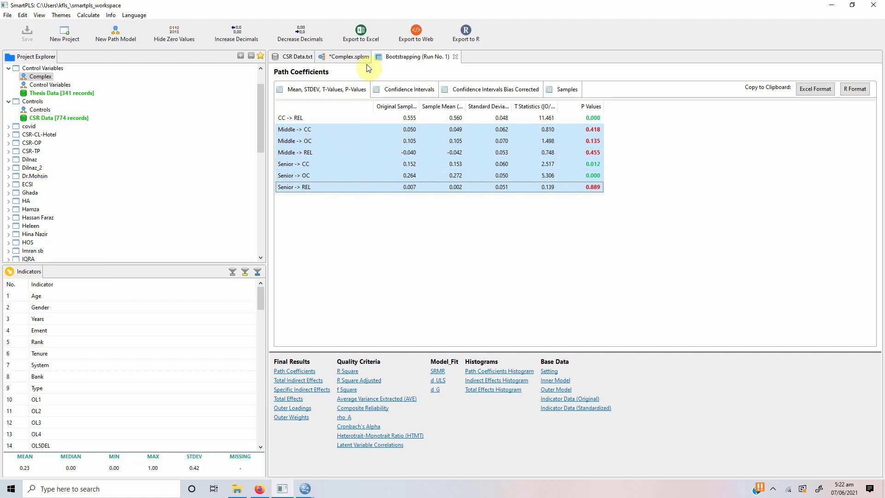
click(353, 57)
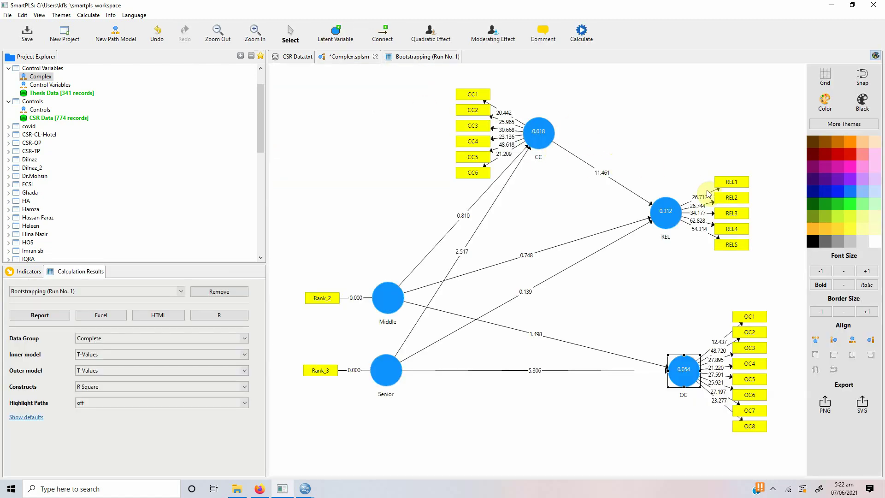
click(413, 57)
click(306, 131)
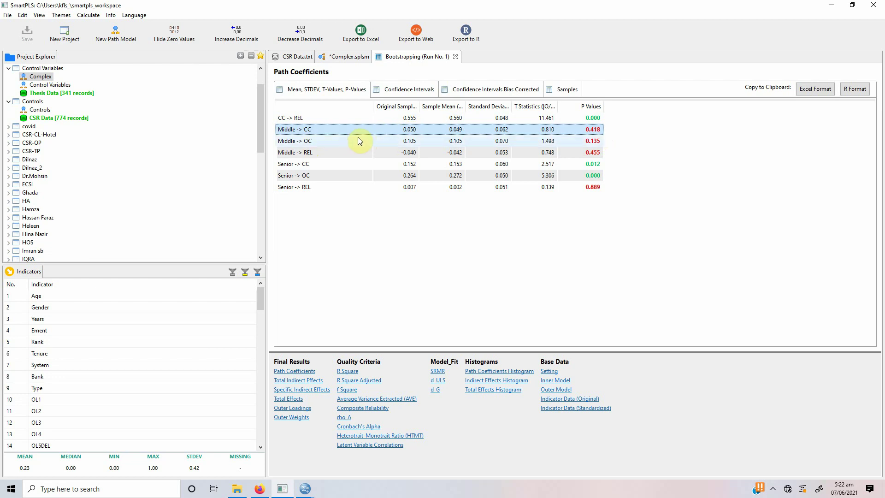
click(333, 153)
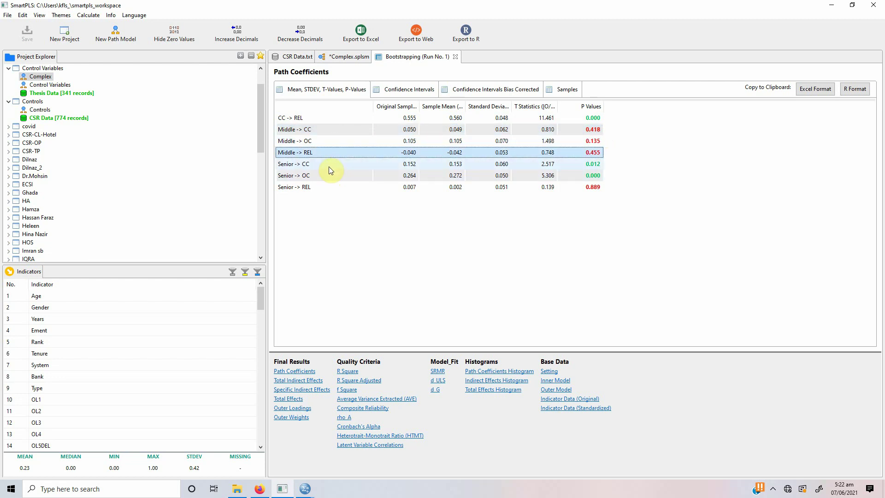
click(330, 169)
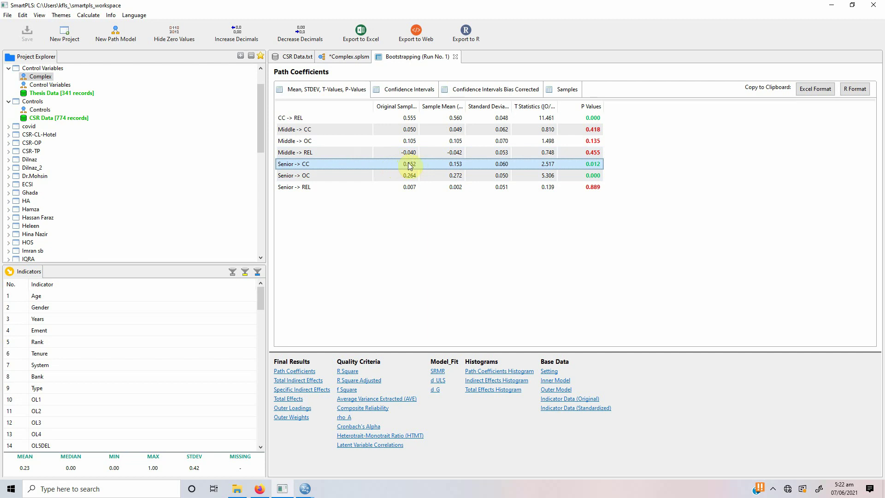
click(372, 178)
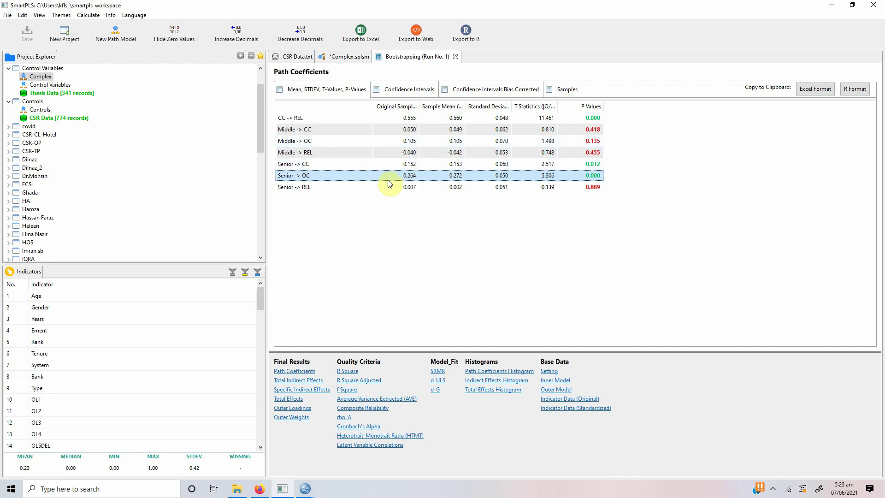
click(388, 189)
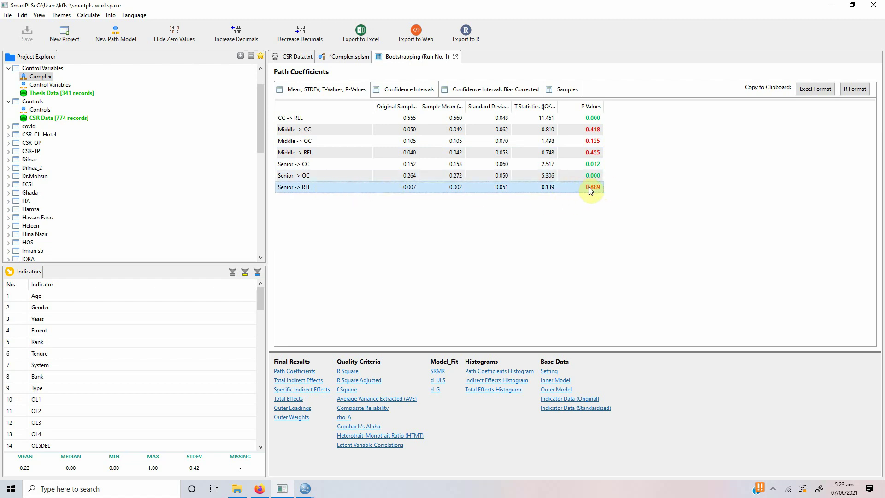
click(349, 57)
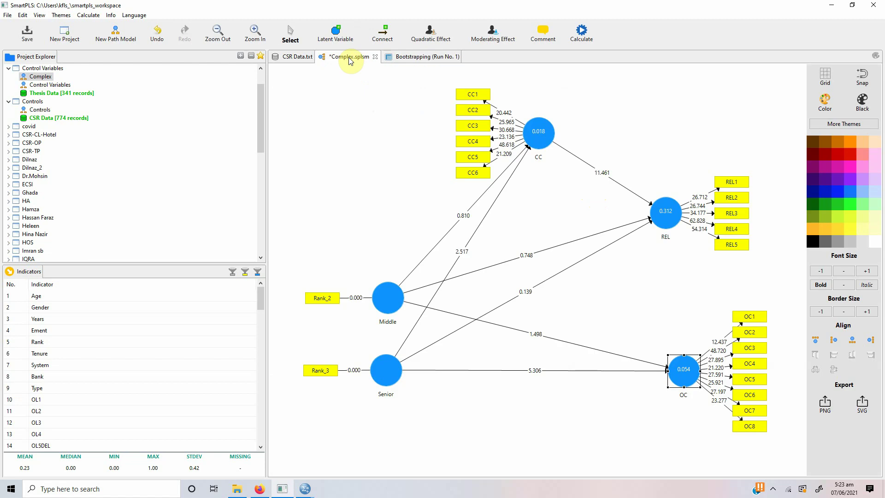